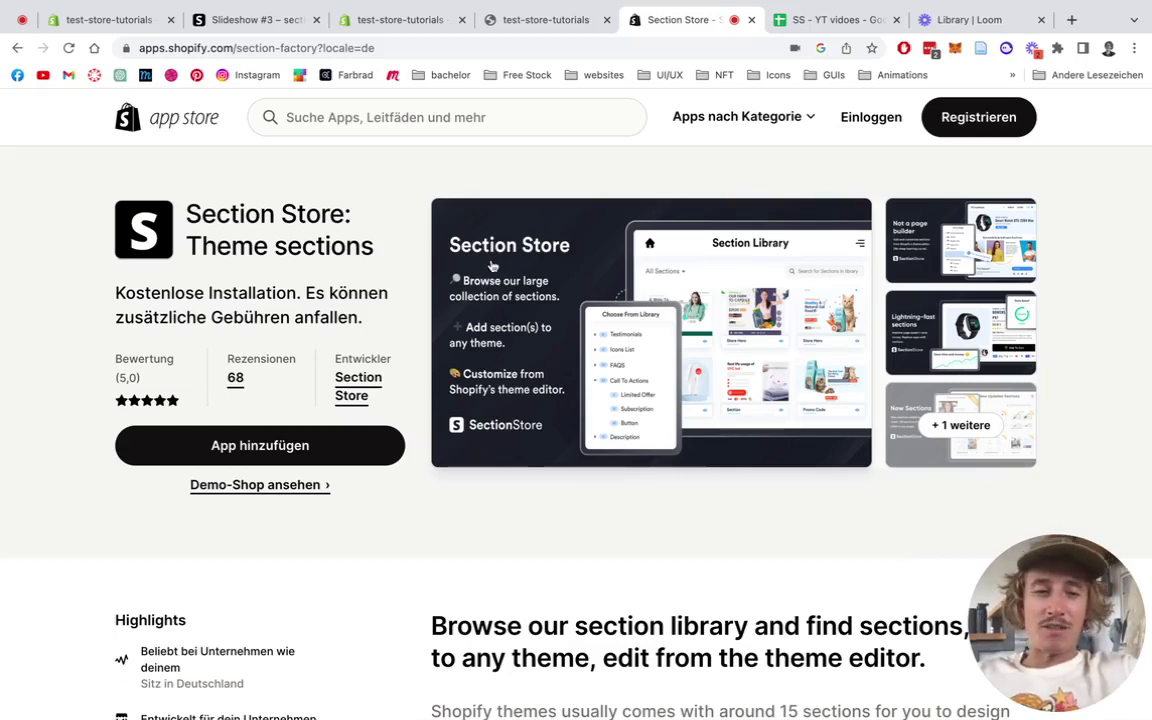
- Preview the Slideshow #3 demo page by switching between its Pruning, Plants, Outdoor and Garden slides, and return to the app listing
click(259, 30)
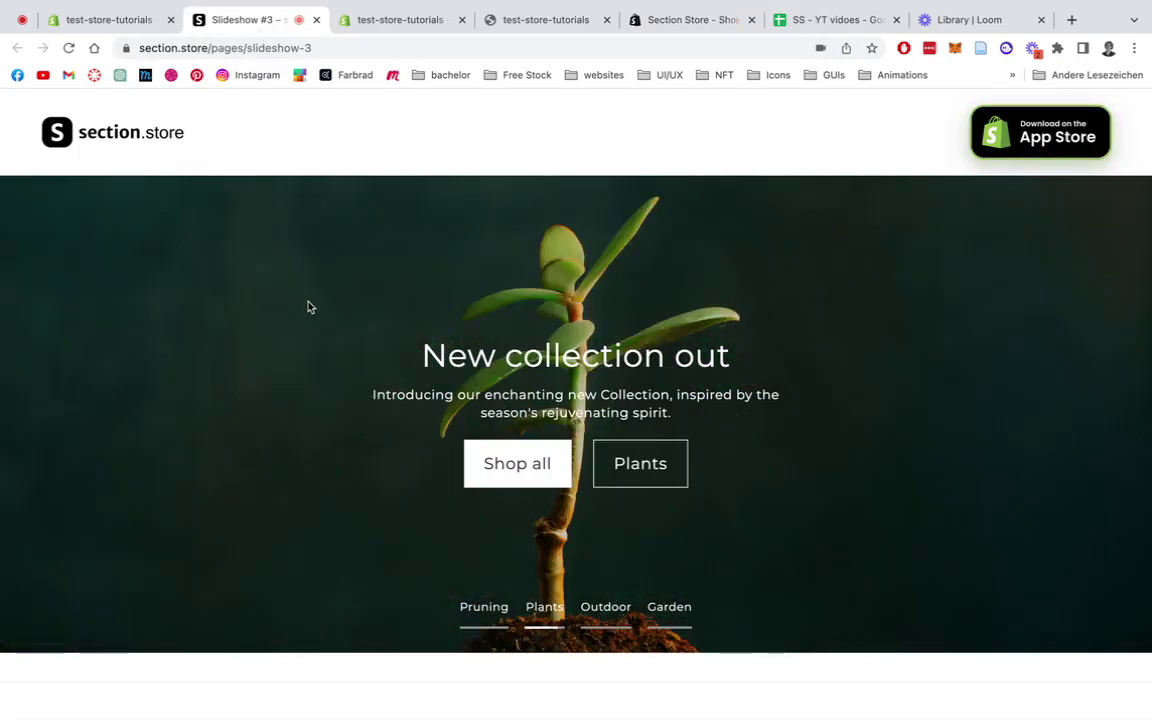
scroll(309, 307, down, 1)
scroll(273, 298, up, 3)
scroll(620, 327, down, 2)
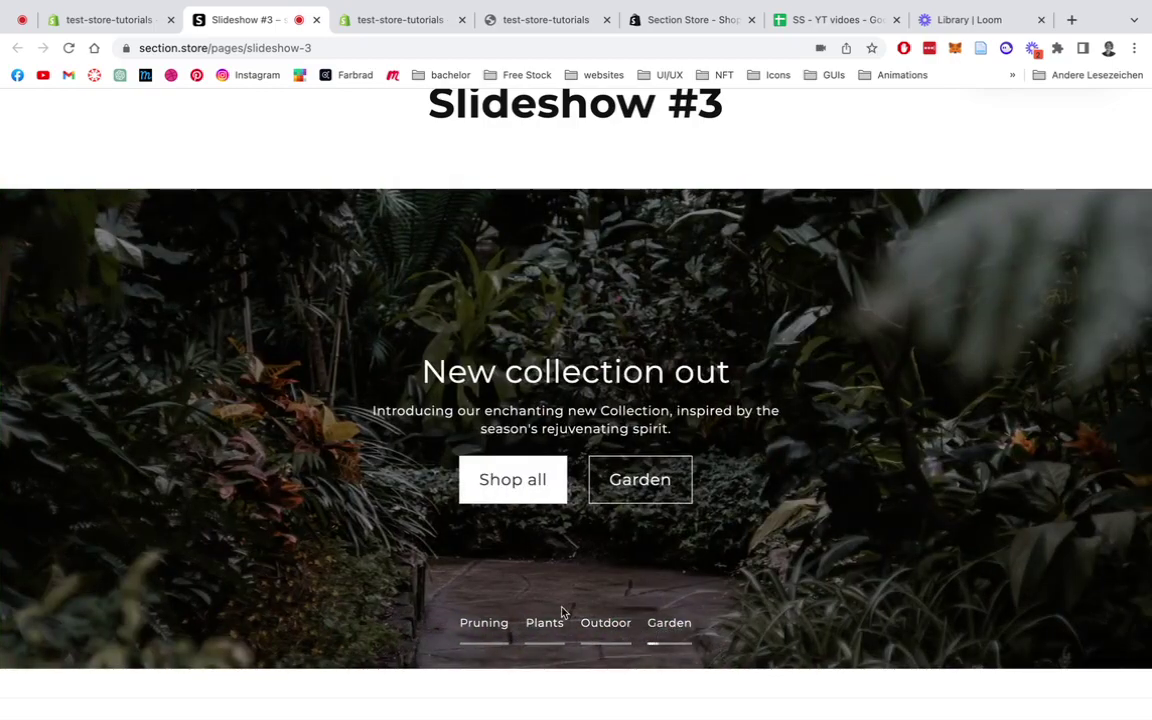
click(499, 627)
click(550, 632)
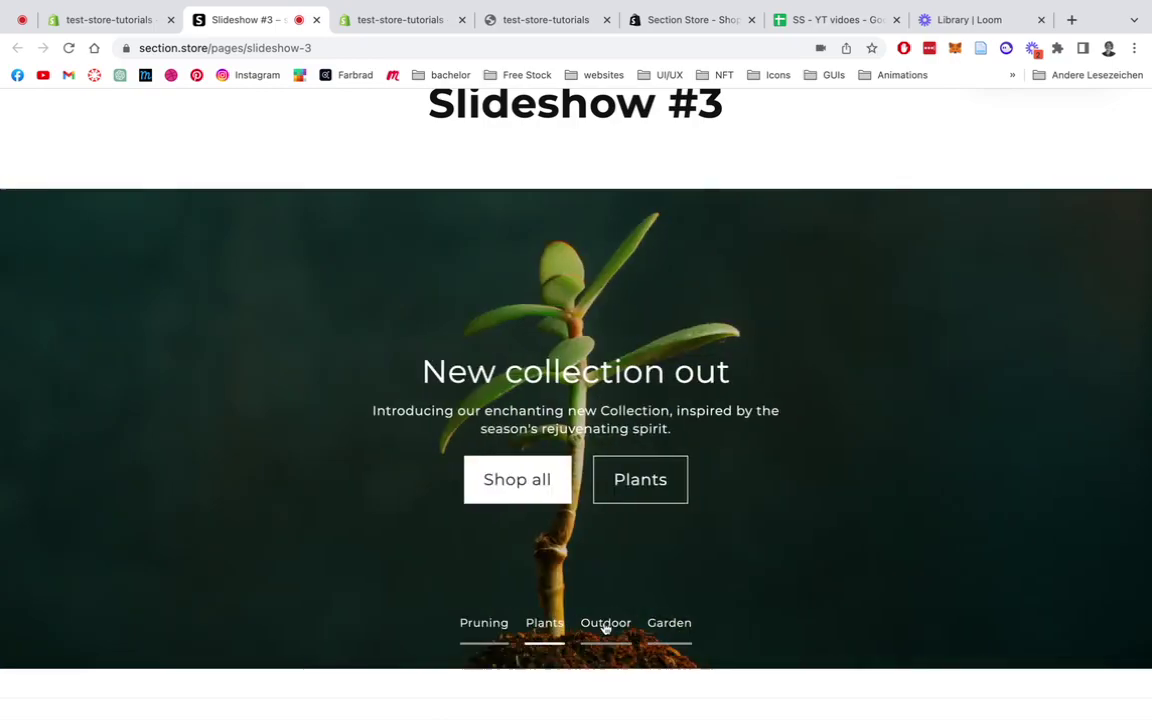
click(605, 625)
click(670, 625)
click(543, 625)
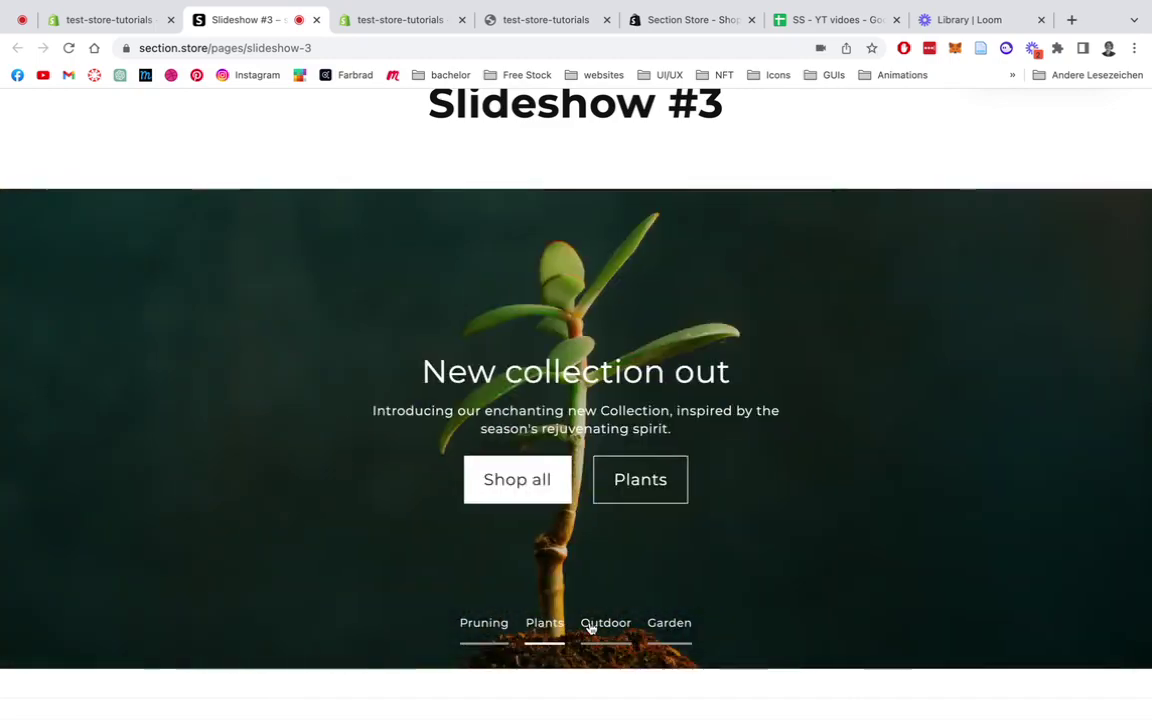
click(590, 627)
click(674, 628)
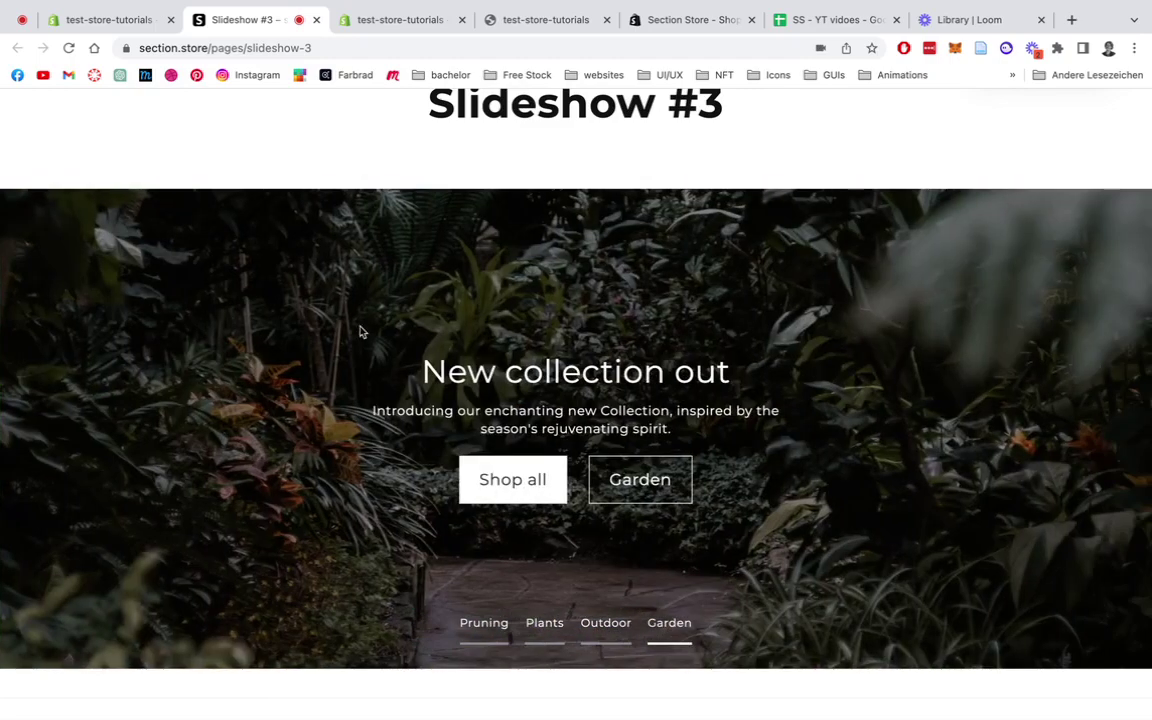
scroll(361, 331, down, 1)
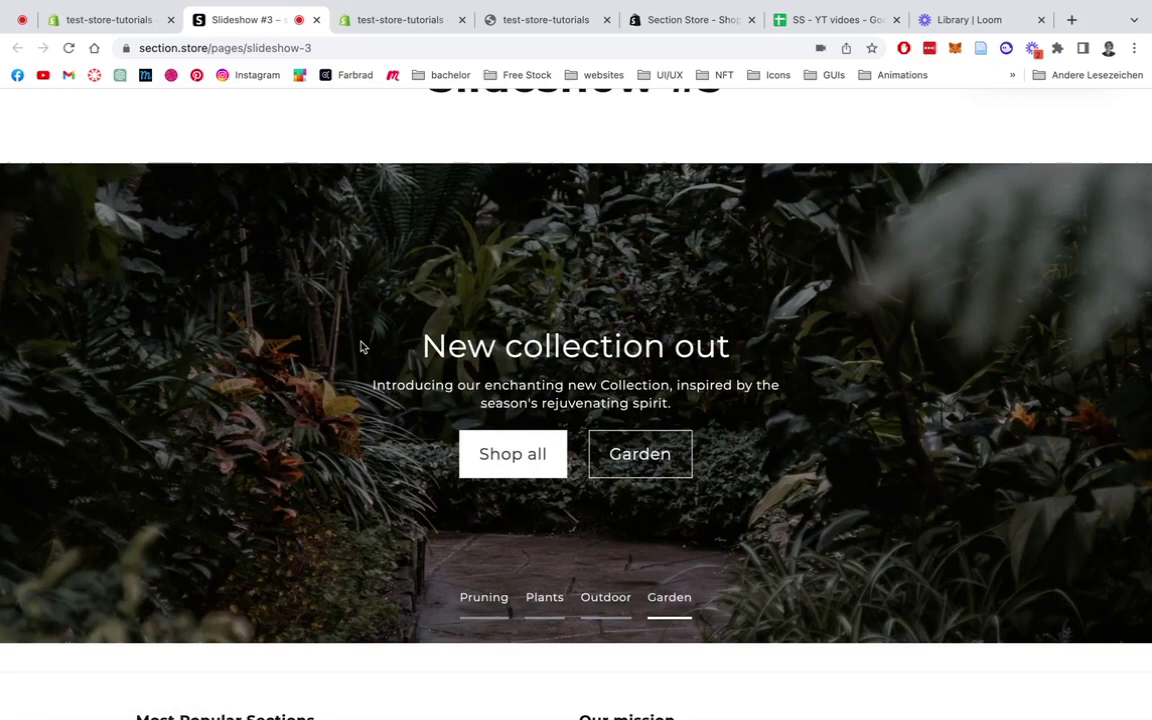
click(660, 20)
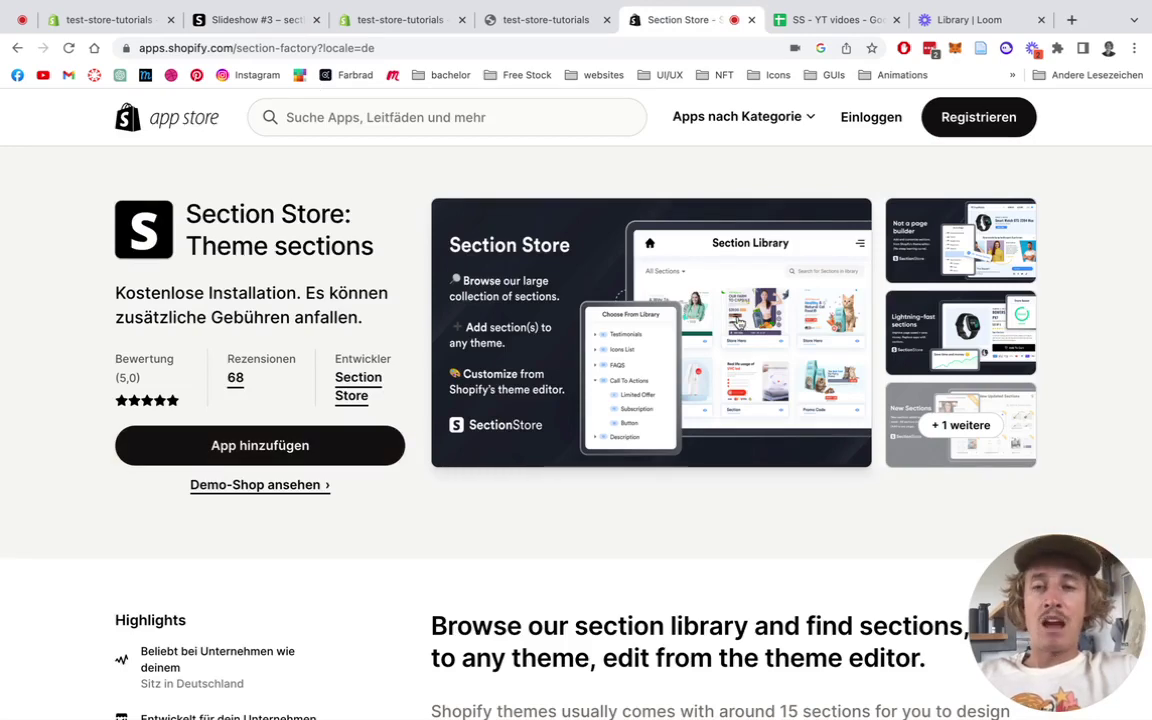
- Switch to the Shopify admin, search the Section Store's sections for "slideshow" and view the Slideshow #3 details
click(124, 20)
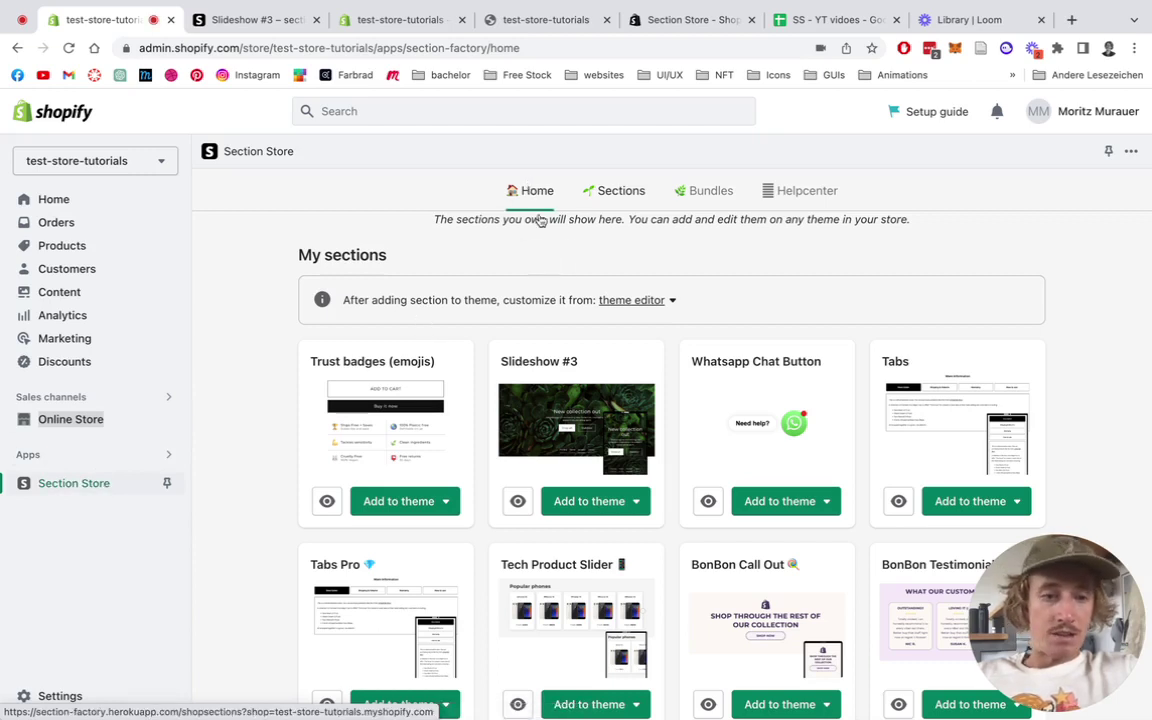
click(628, 193)
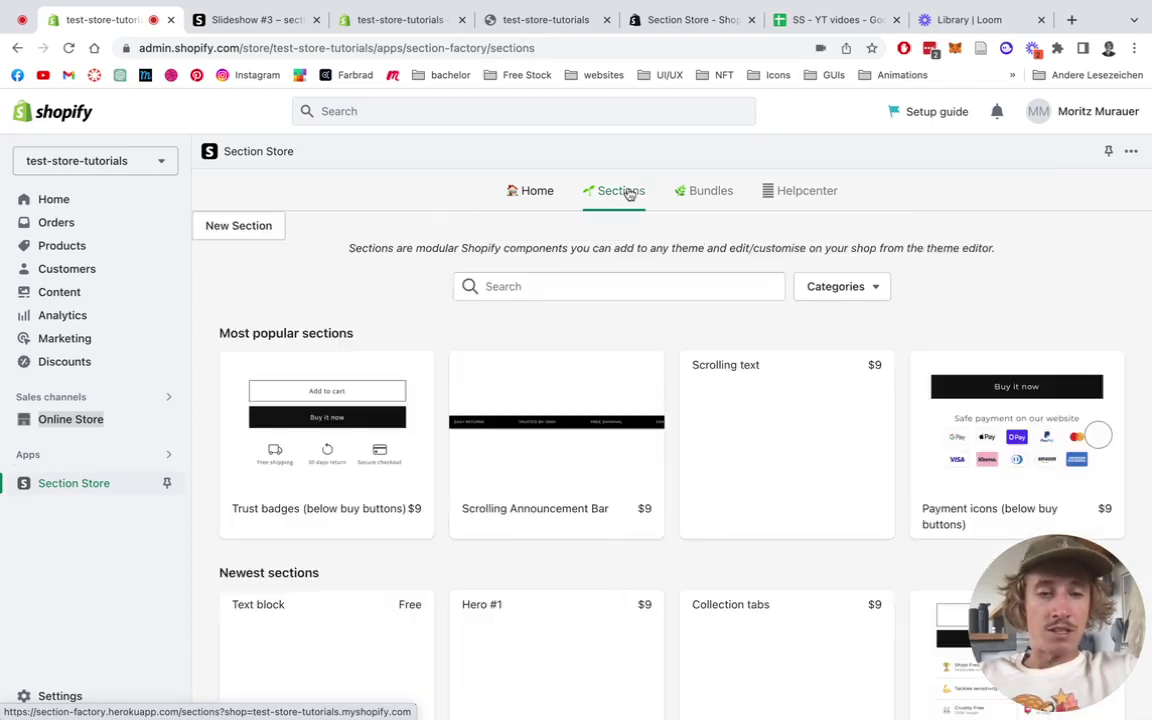
click(563, 285)
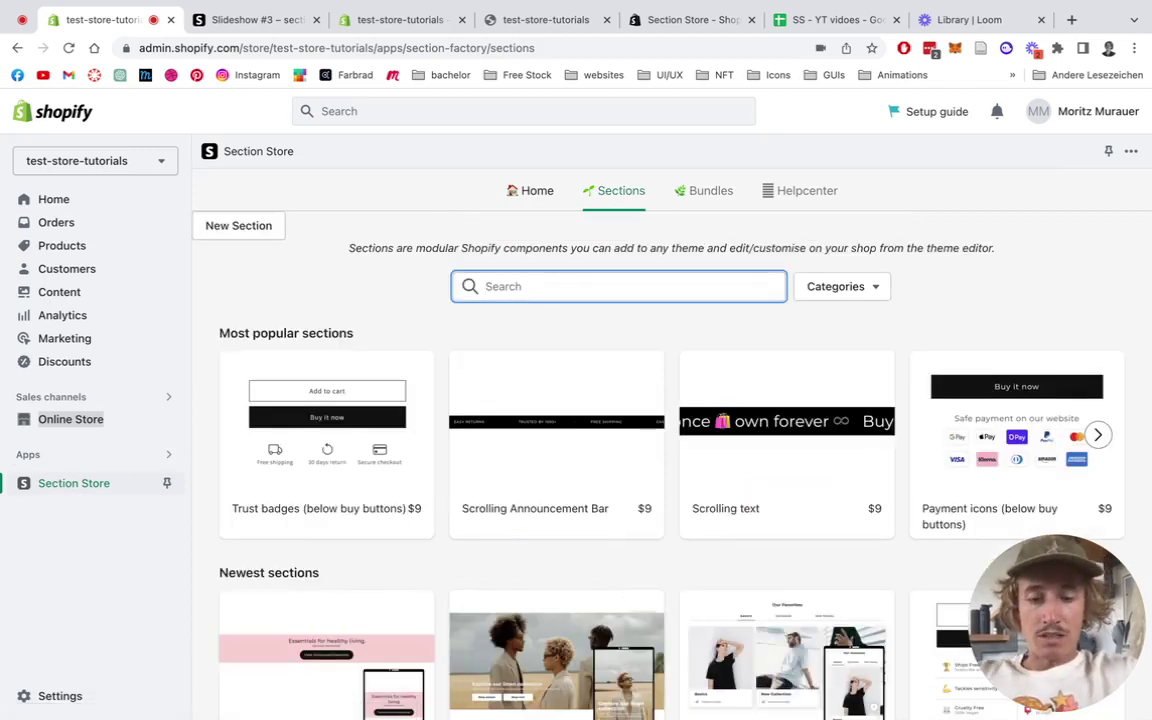
text(slideshow)
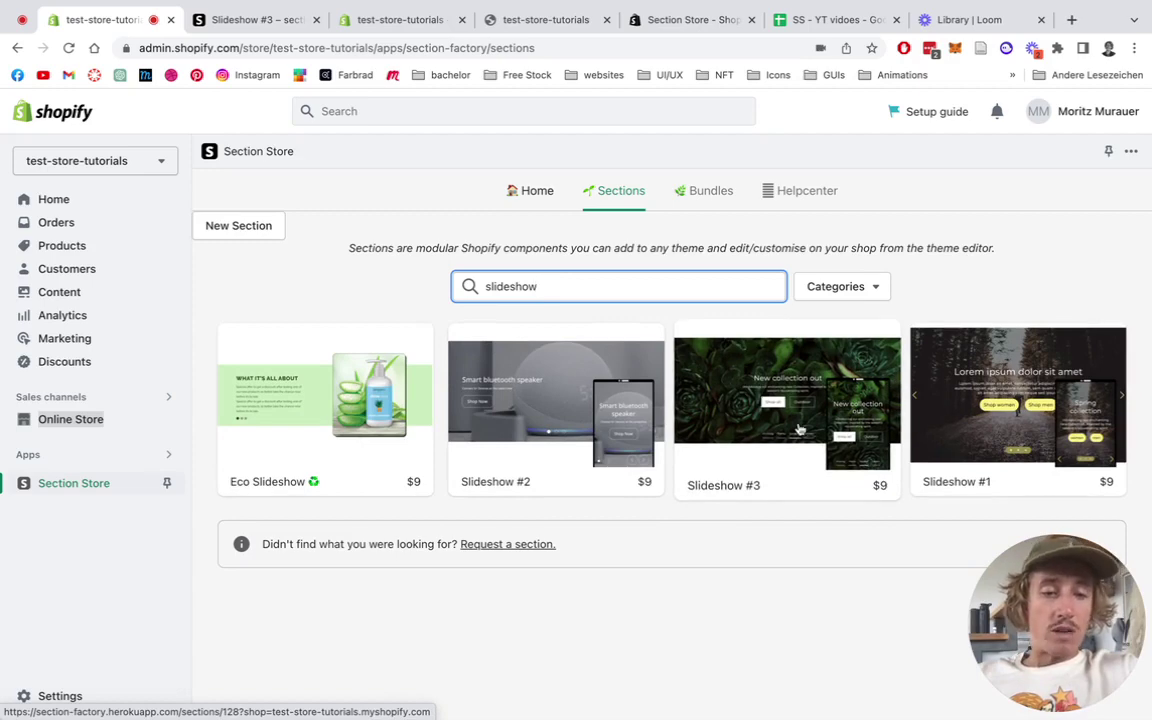
click(752, 395)
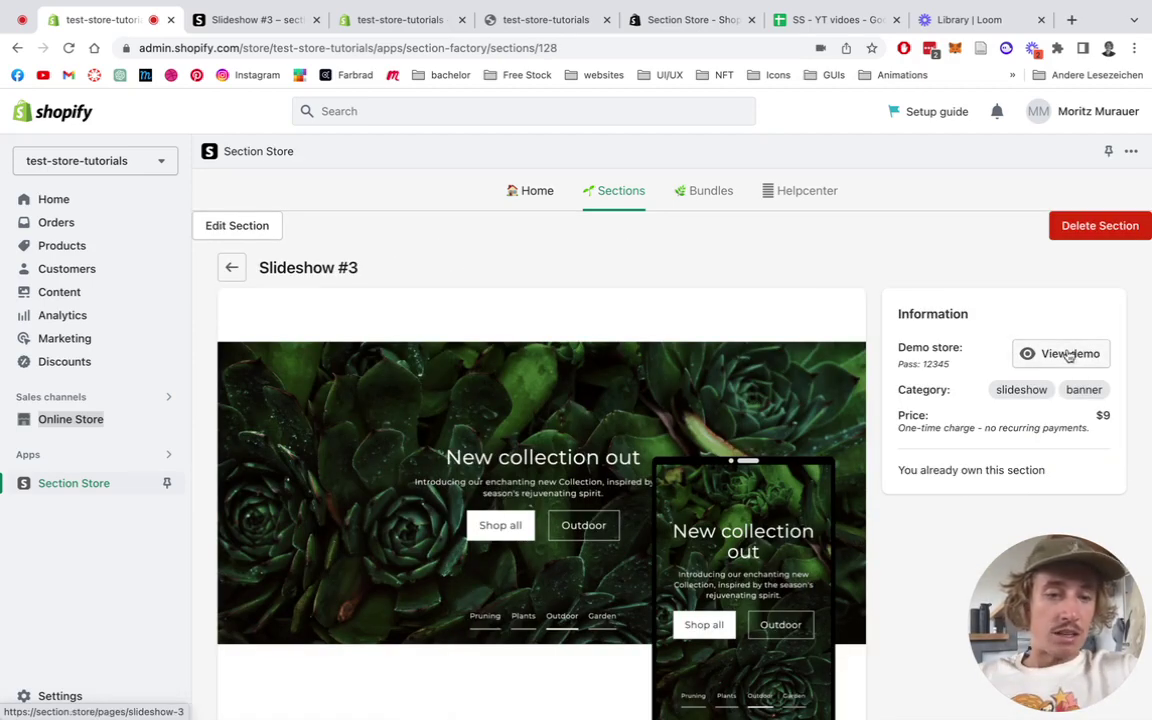
scroll(618, 364, down, 1)
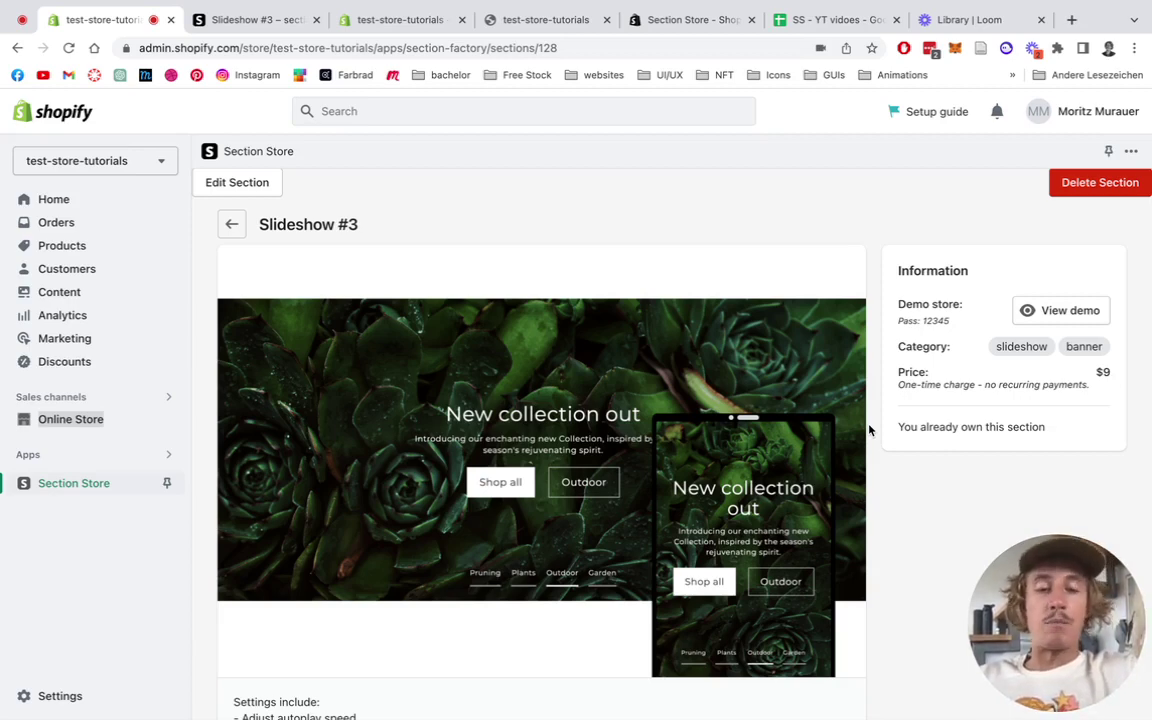
scroll(869, 430, up, 1)
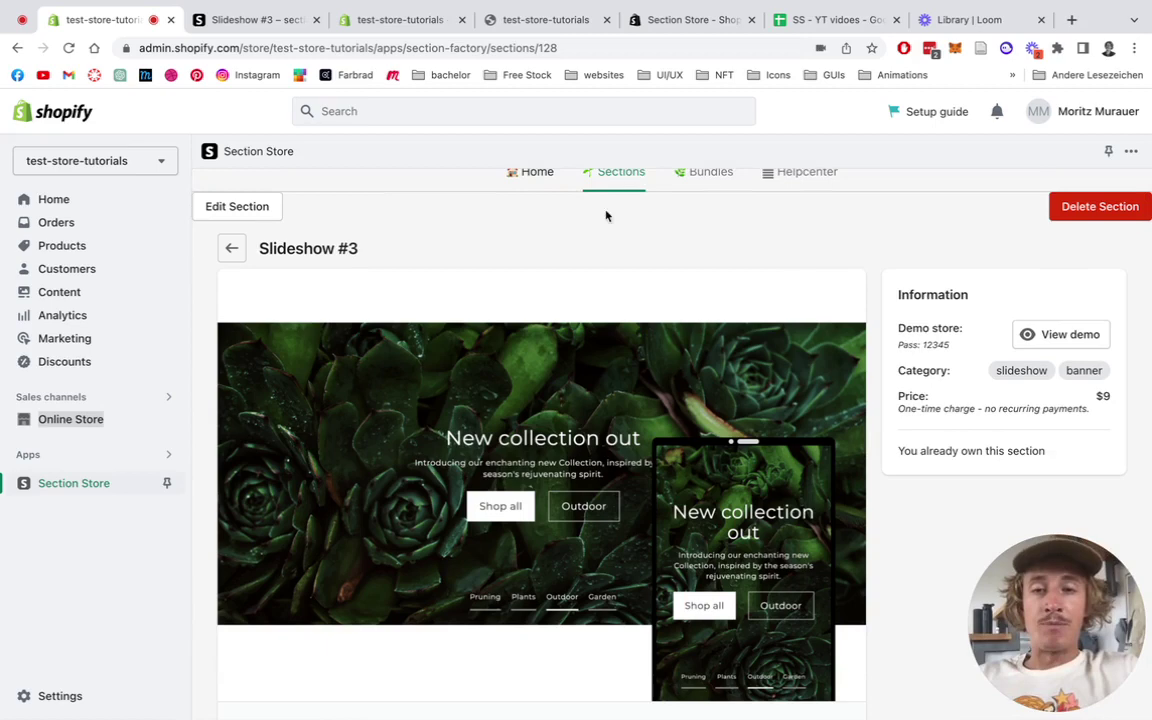
- Review which themes Slideshow #3 can be added to from the list of owned sections, without choosing one
click(541, 176)
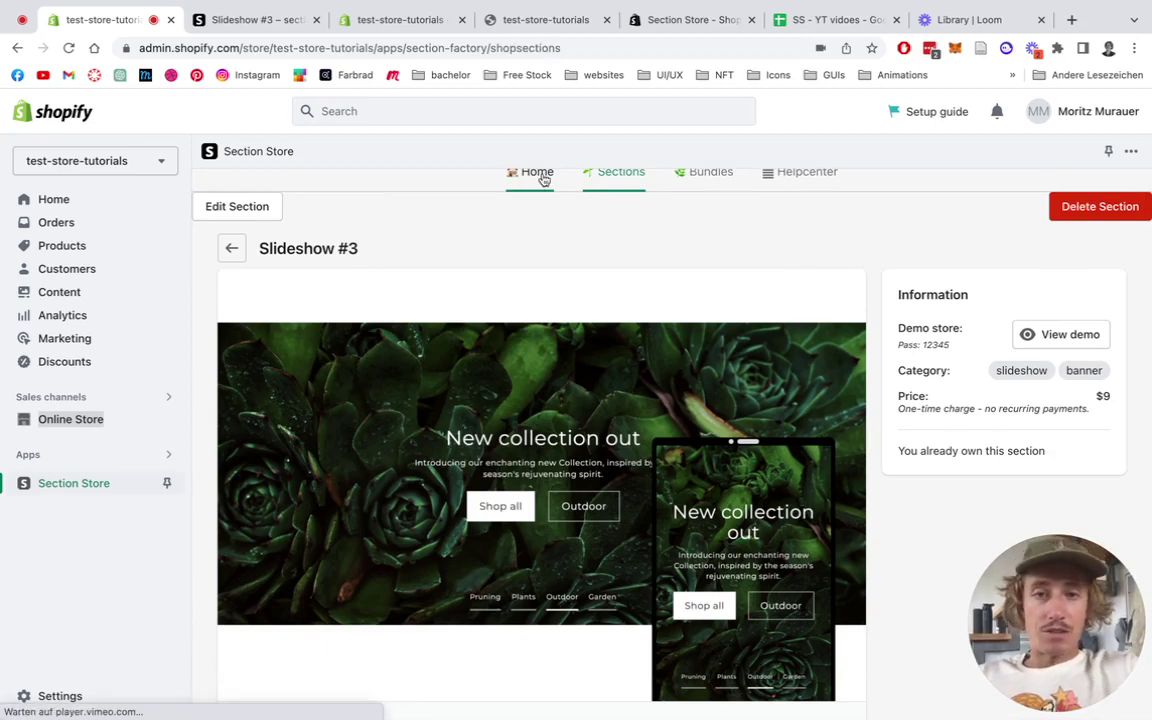
scroll(630, 272, down, 1)
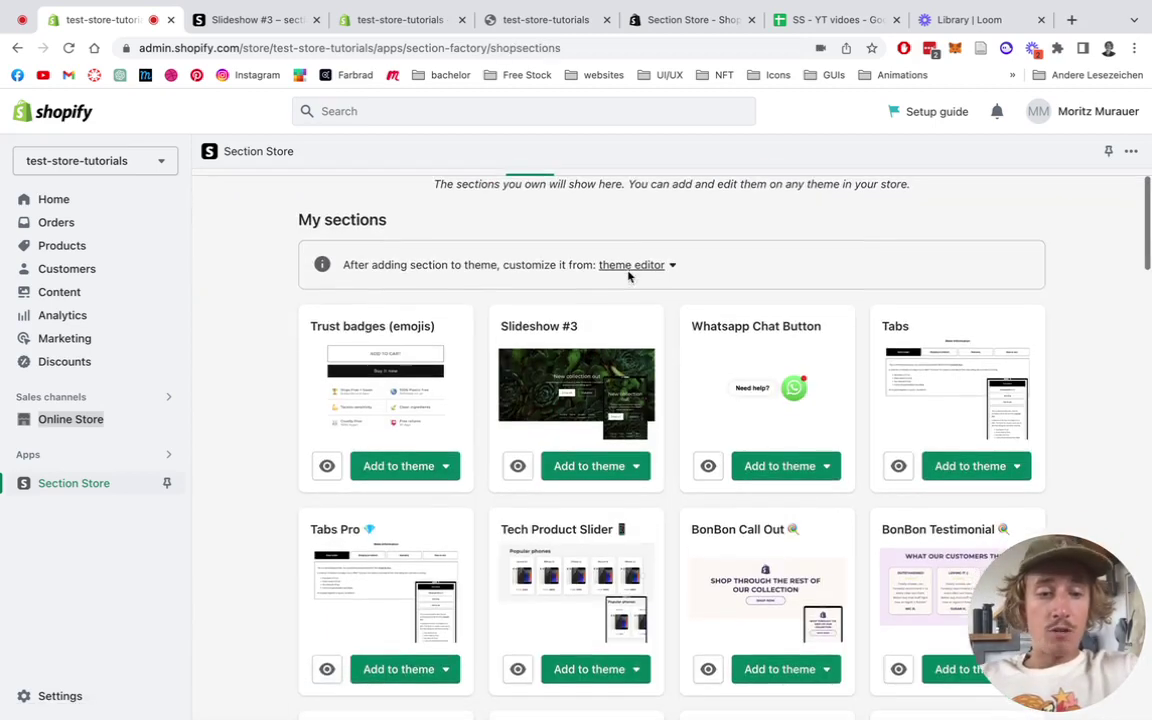
click(632, 469)
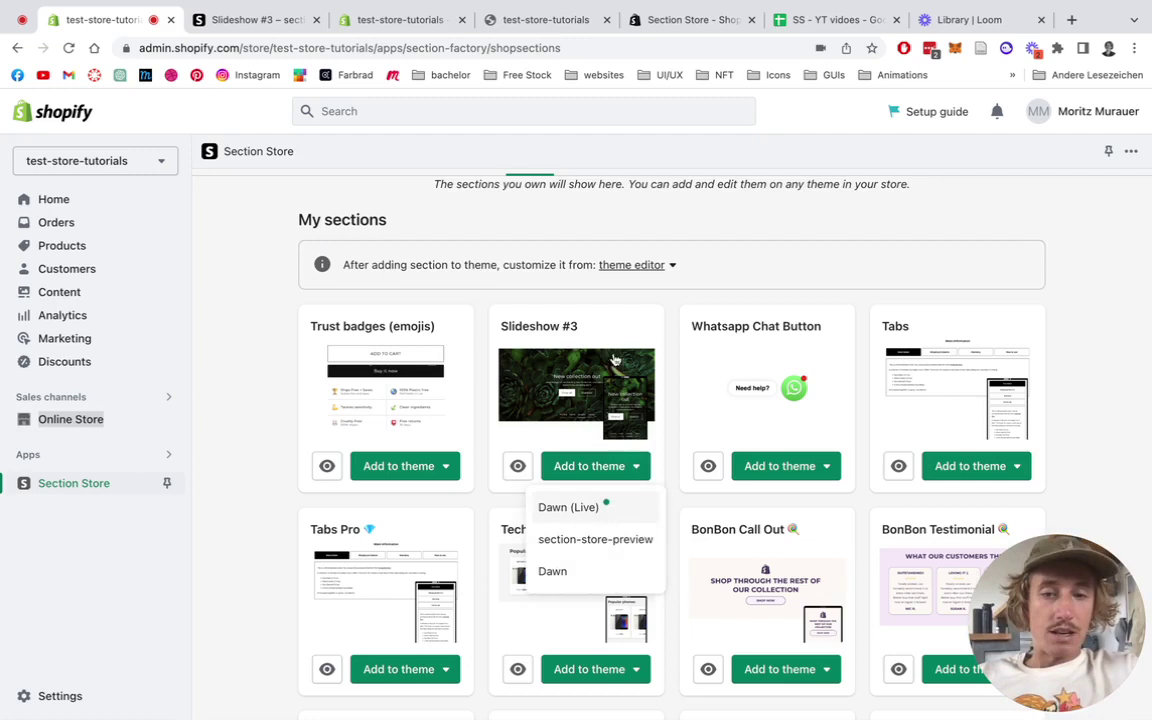
click(673, 318)
scroll(673, 318, up, 1)
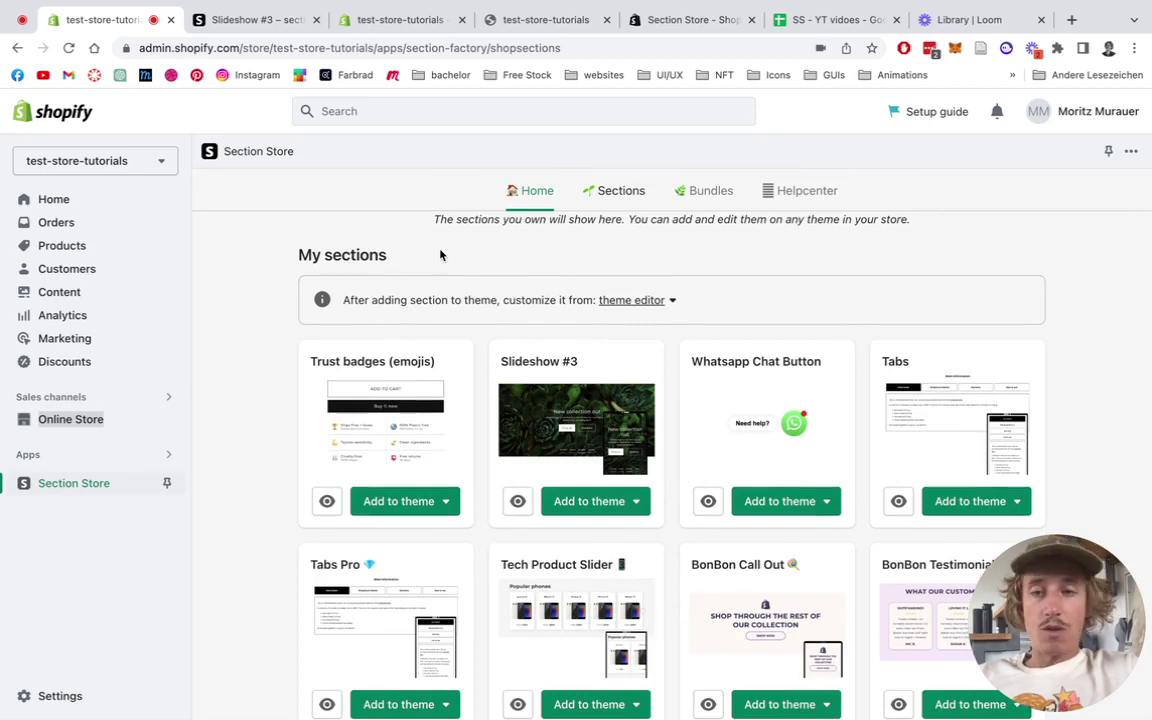
- In the Dawn theme editor, find "ss slideshow" among the available sections and add SS - Slideshow 3 to the home page template
click(384, 29)
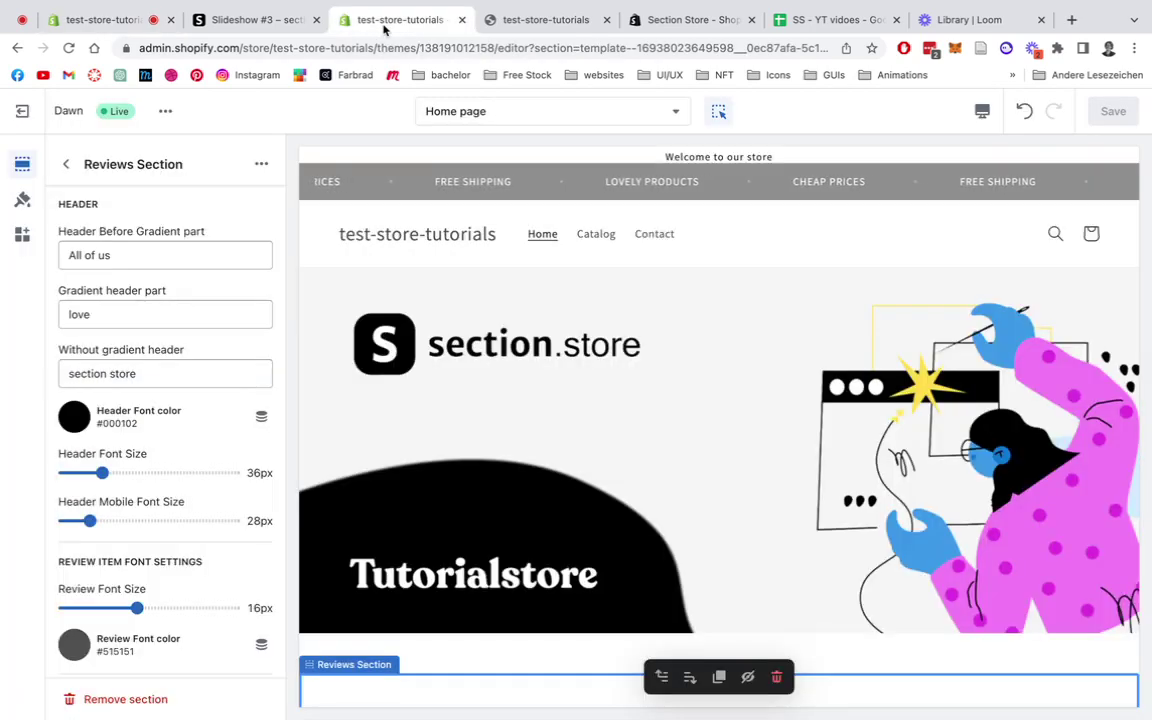
click(67, 164)
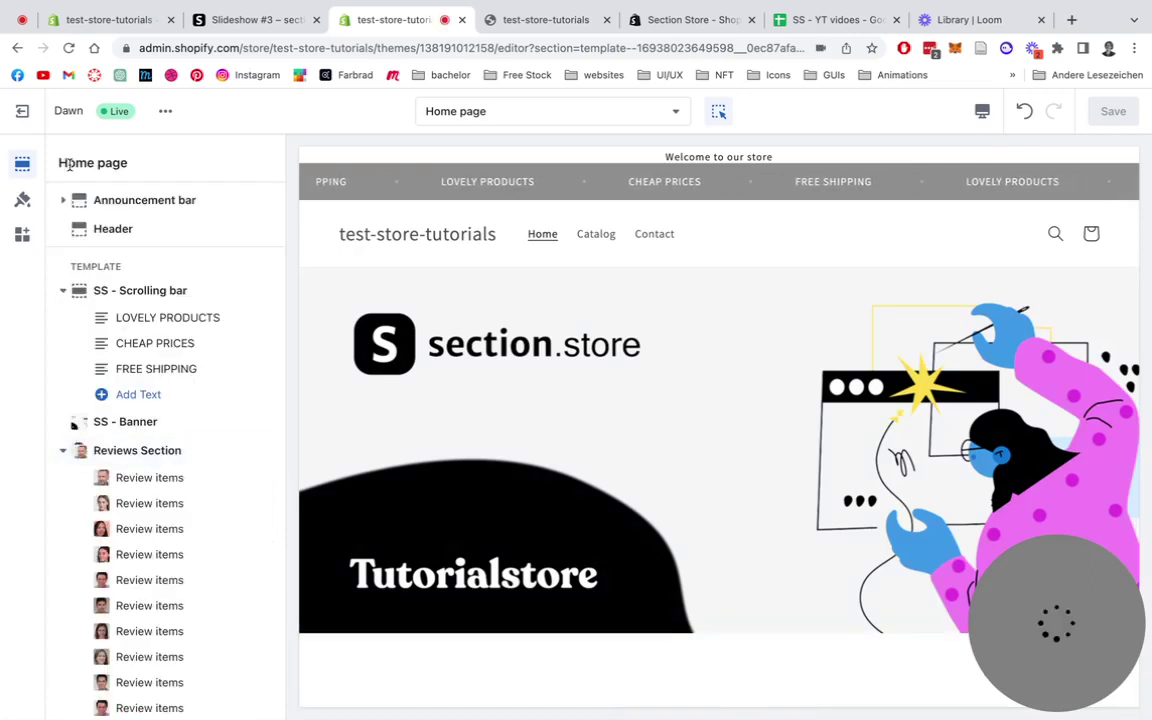
click(63, 451)
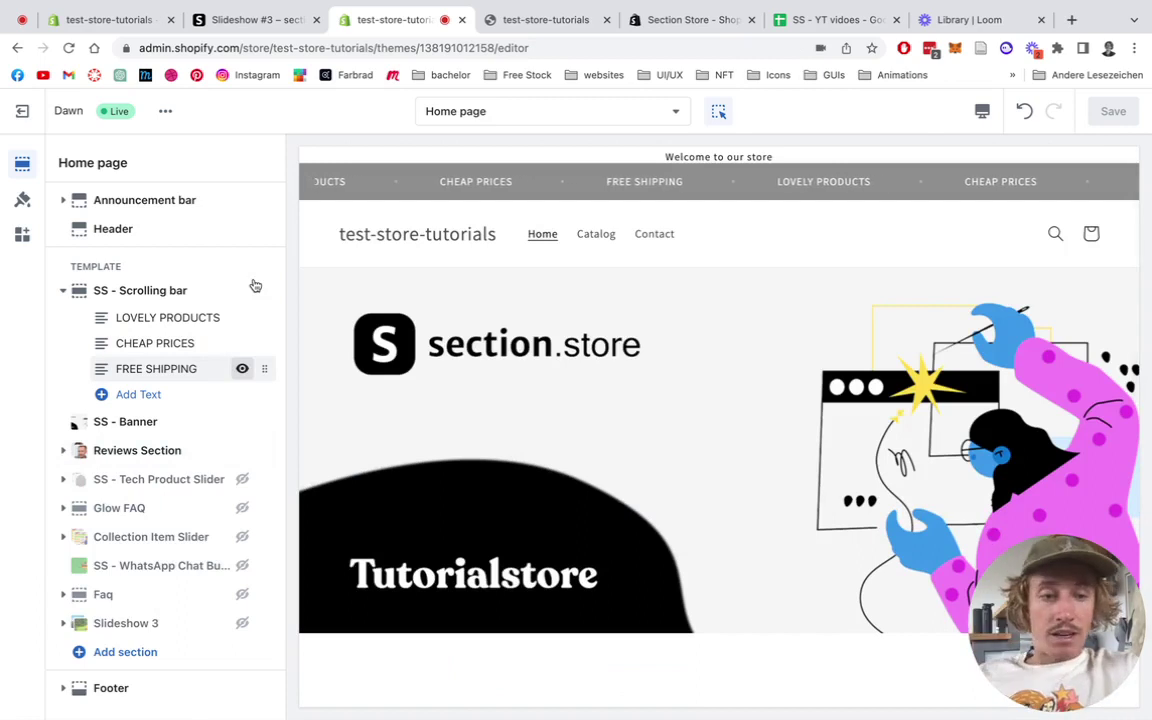
click(153, 655)
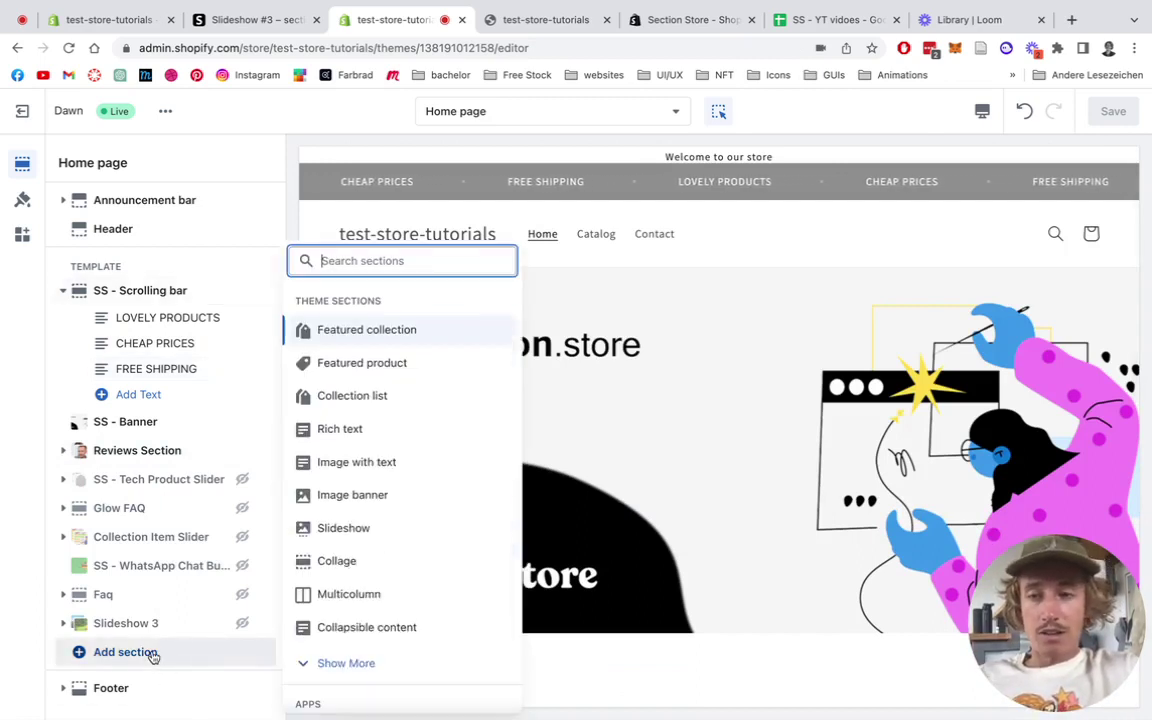
text(ss sl)
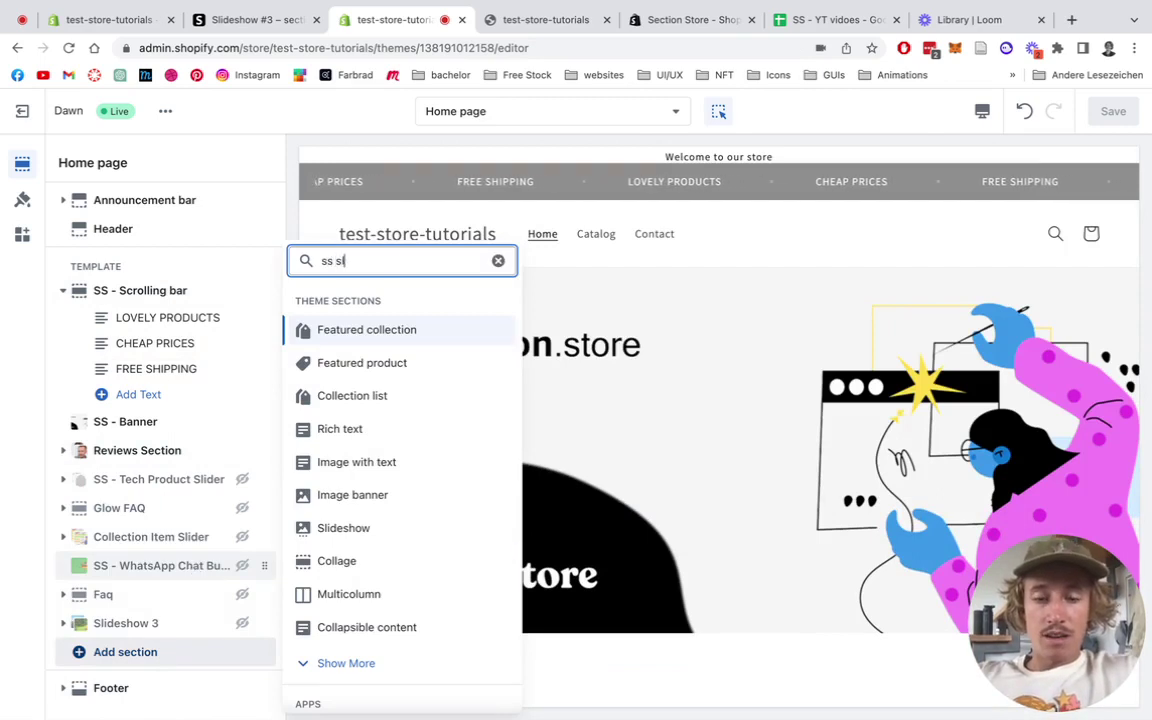
text(ideshow)
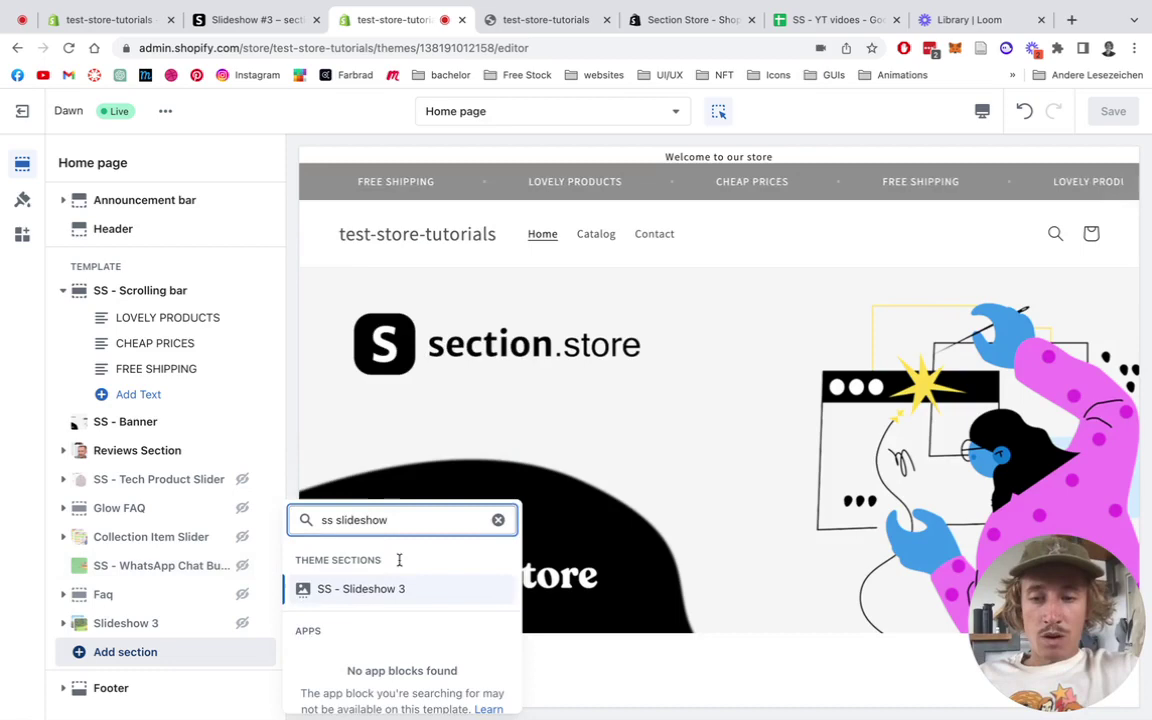
click(396, 594)
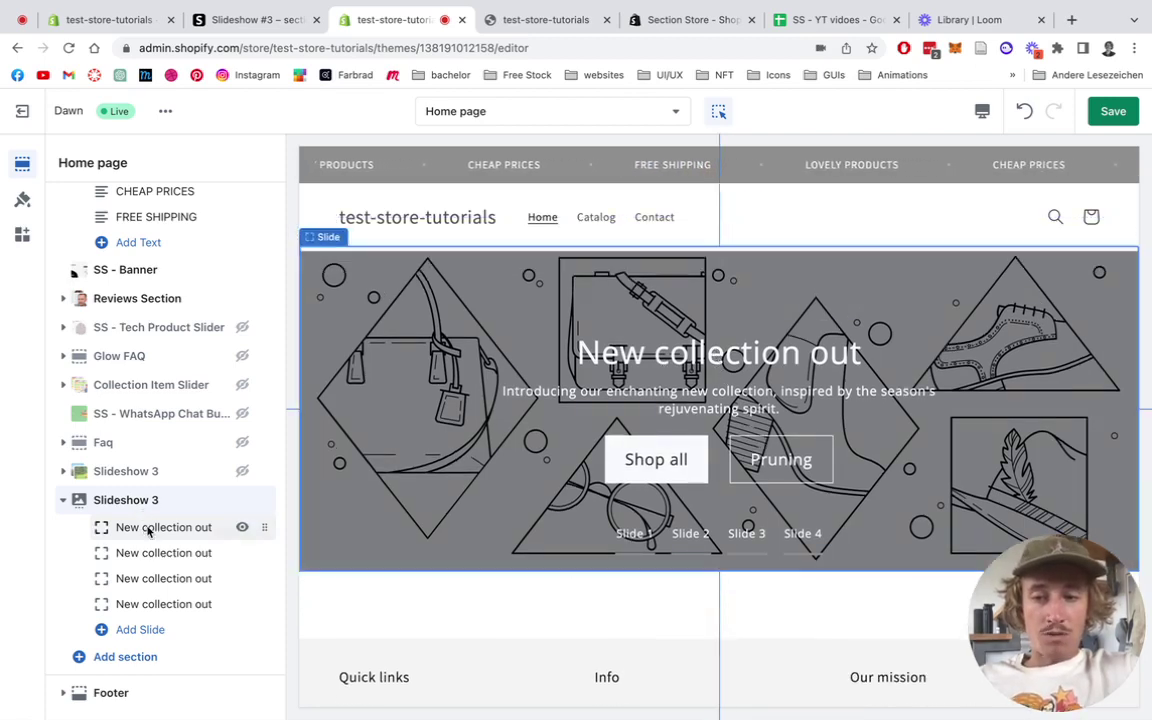
- Set the tab title of the new slideshow's first slide to Garden
click(148, 530)
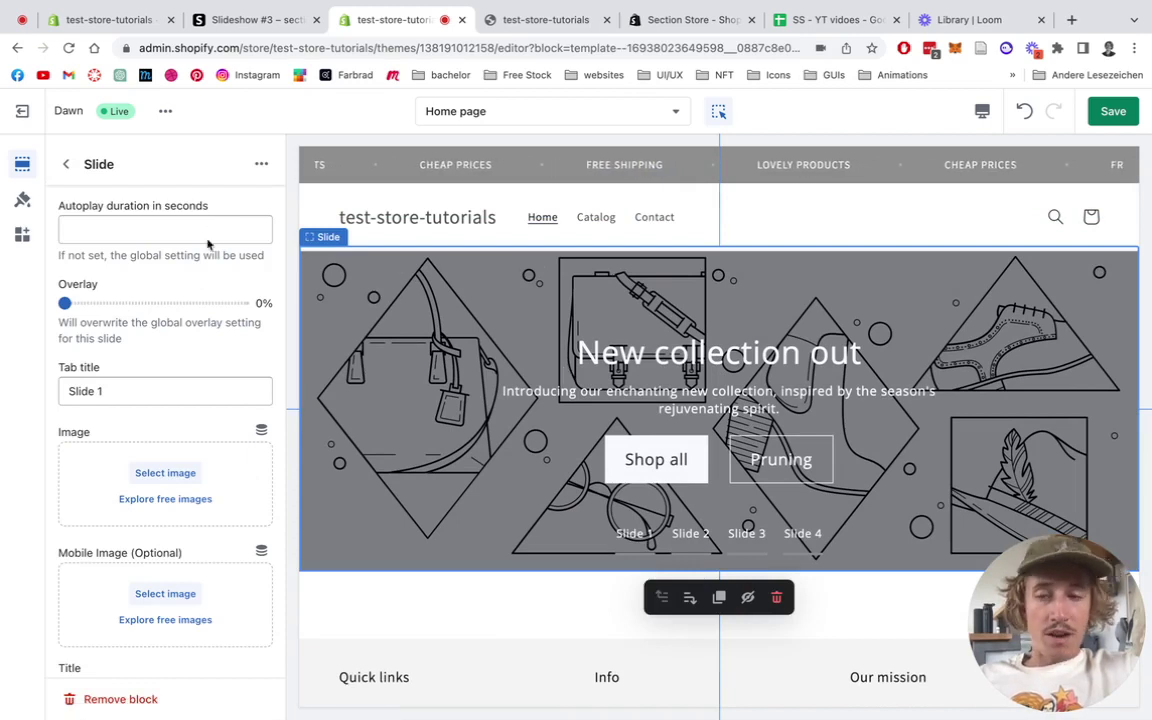
click(137, 230)
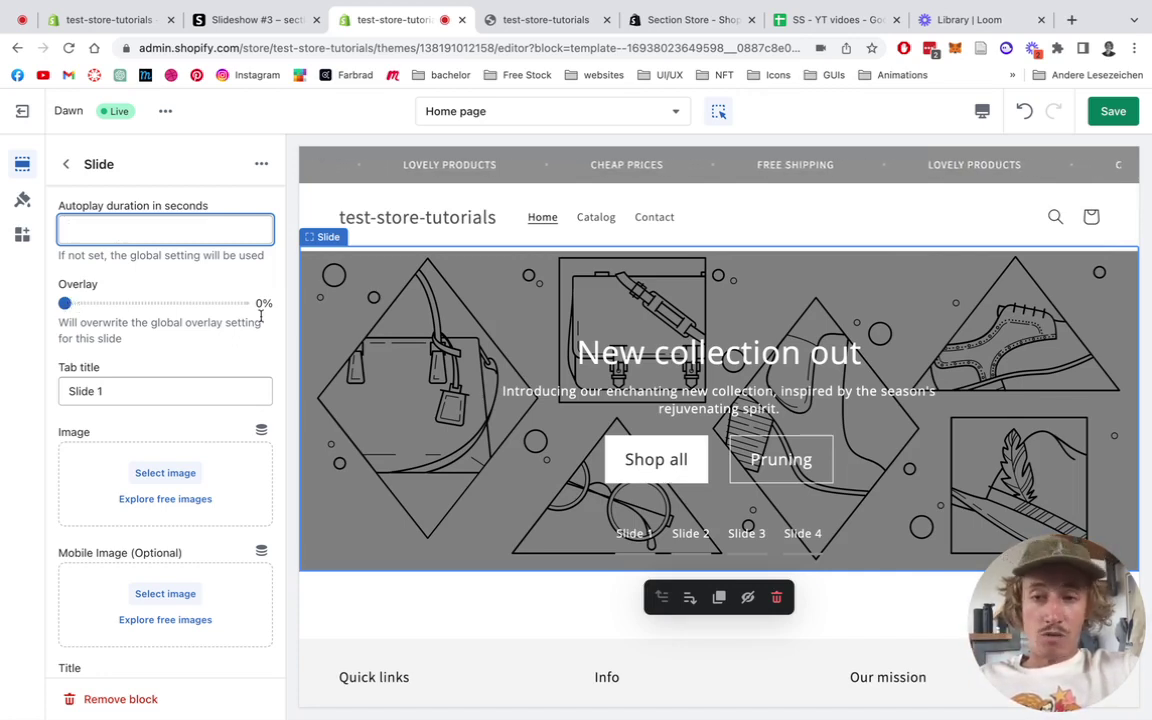
scroll(180, 340, down, 1)
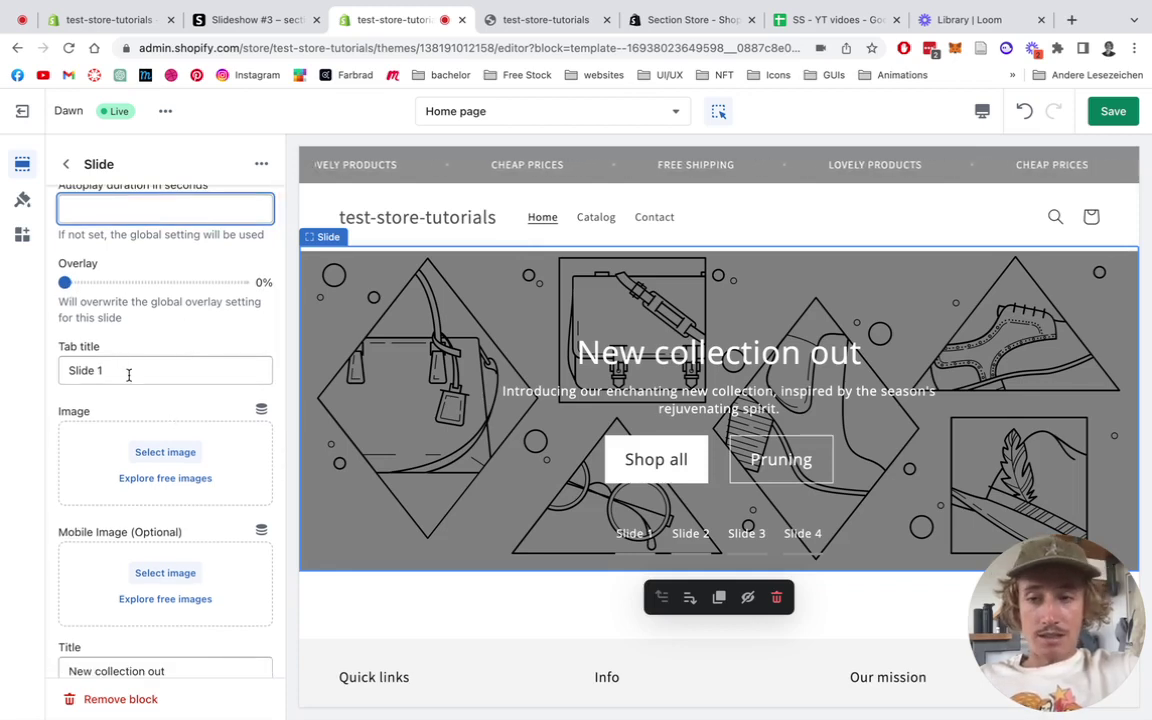
drag(128, 374, 28, 373)
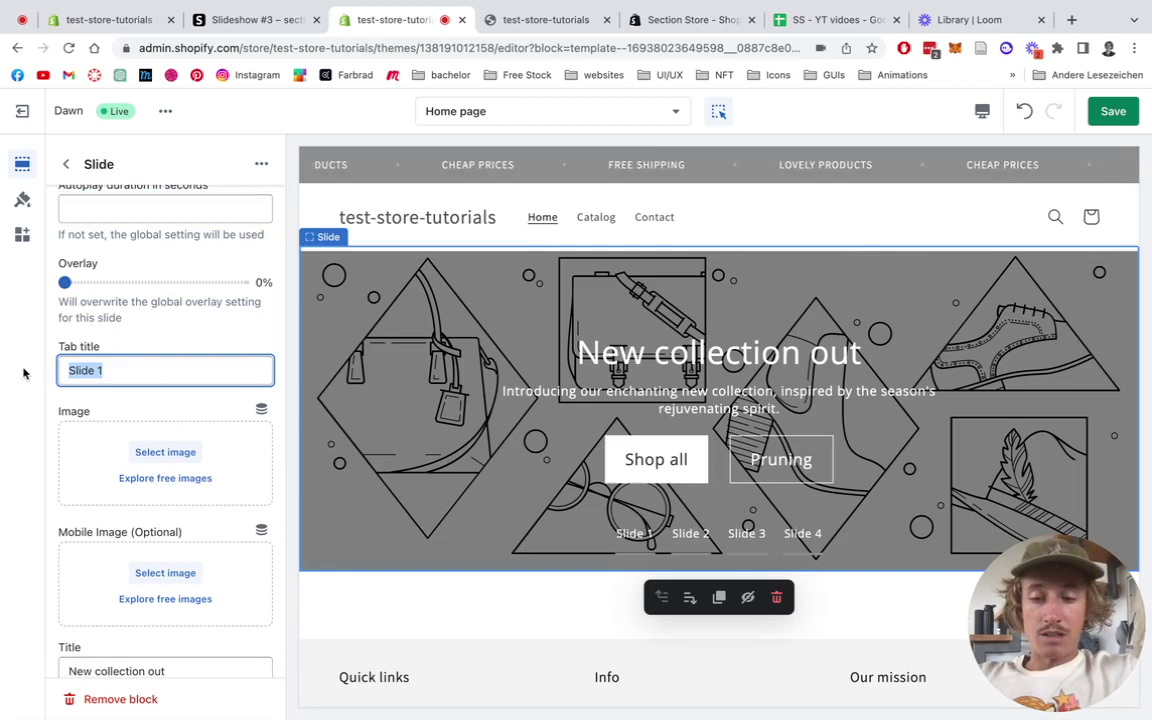
text(Garden)
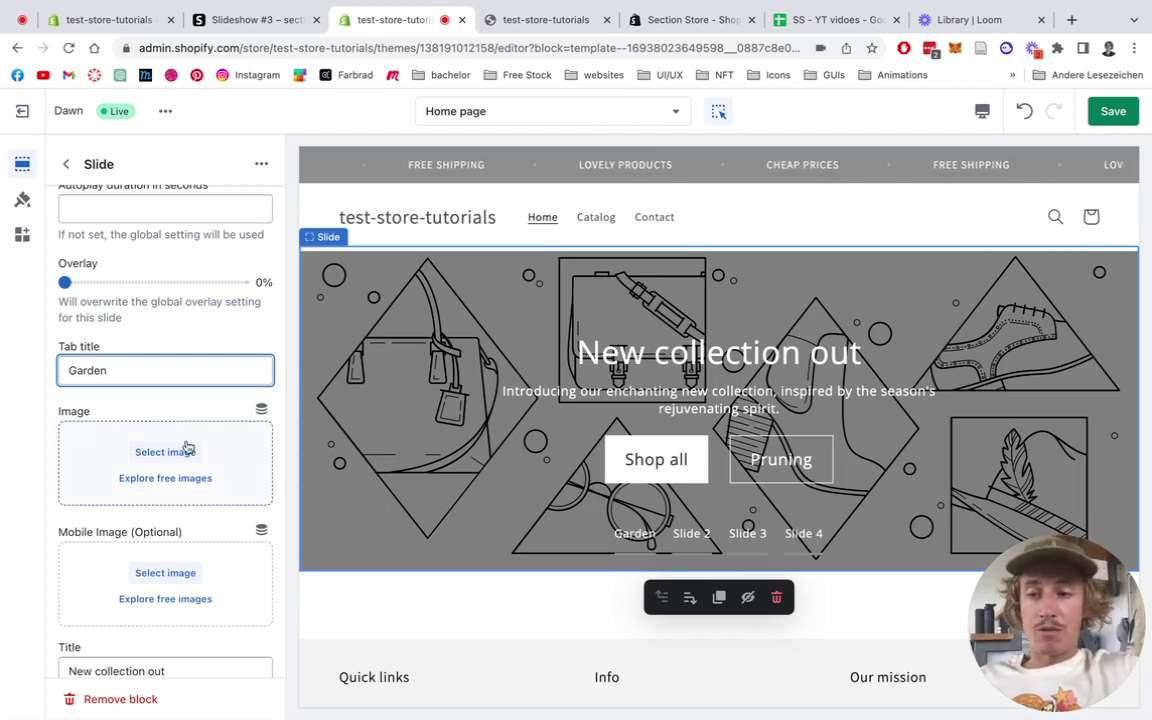
- Set the first slide's image to the Canada_Gardens picture from the store library
scroll(185, 450, down, 2)
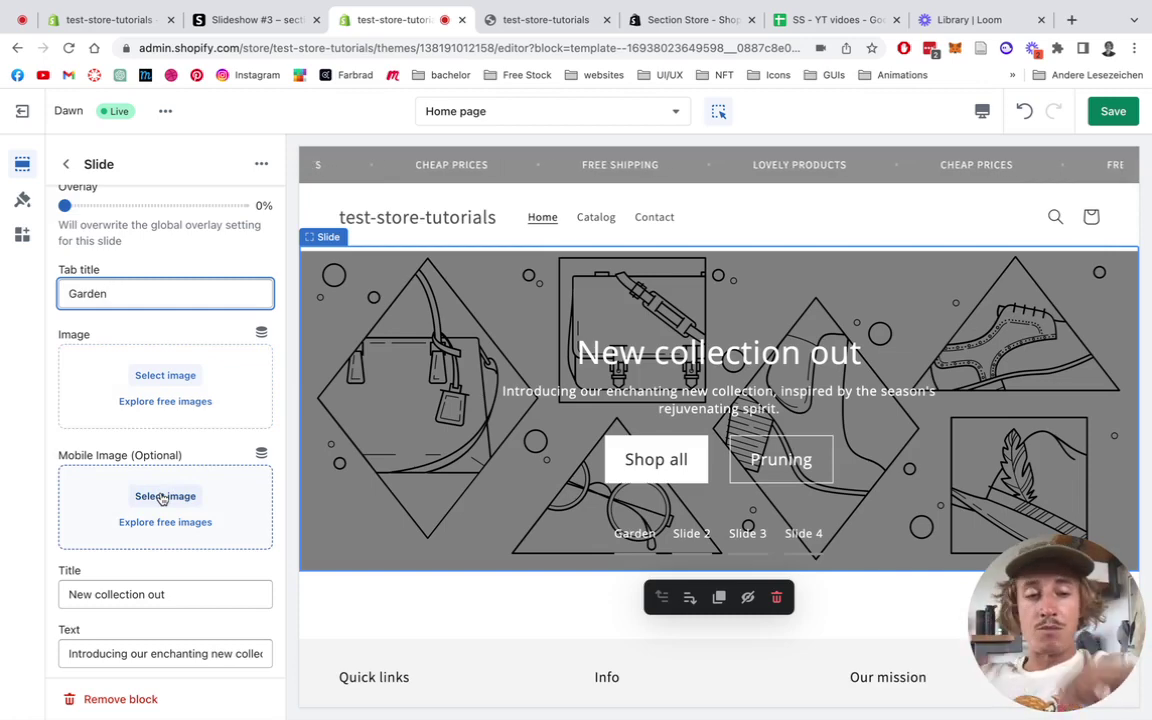
click(186, 378)
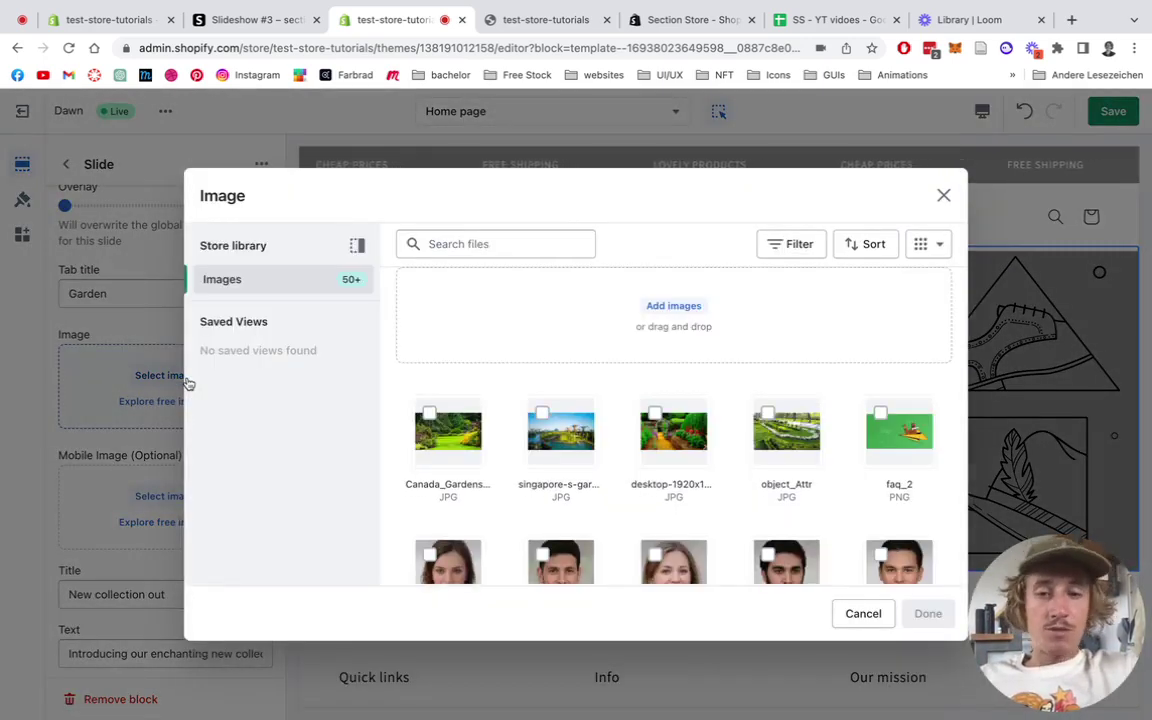
click(450, 412)
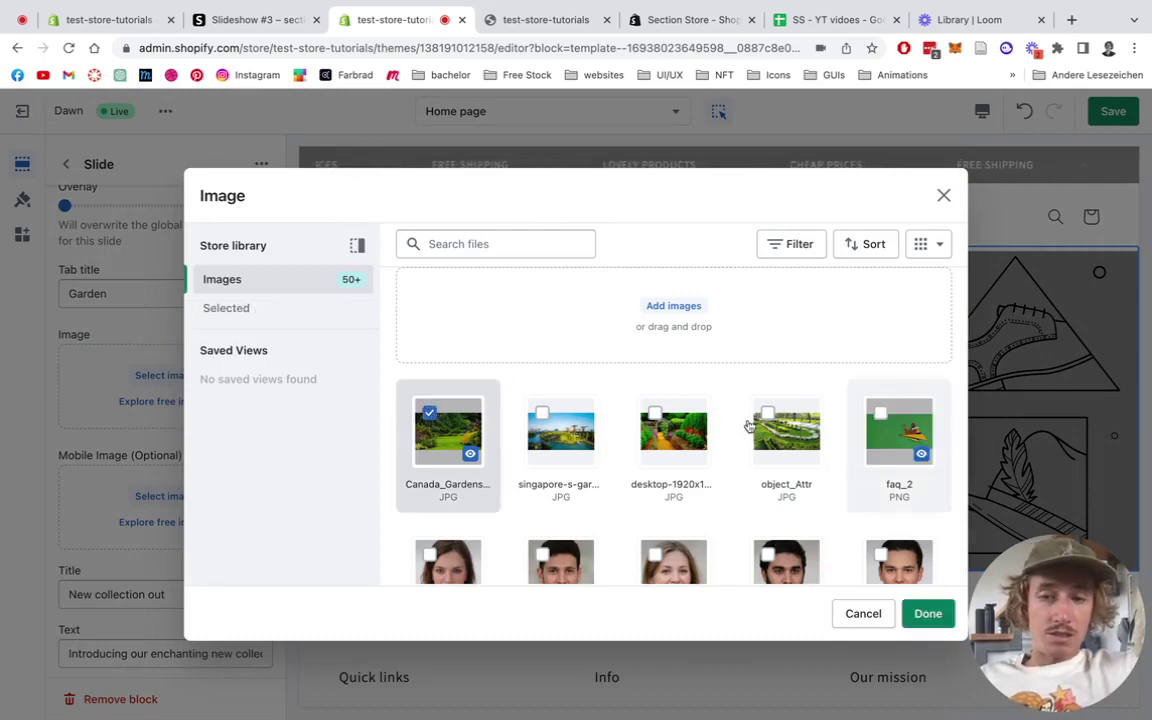
click(914, 617)
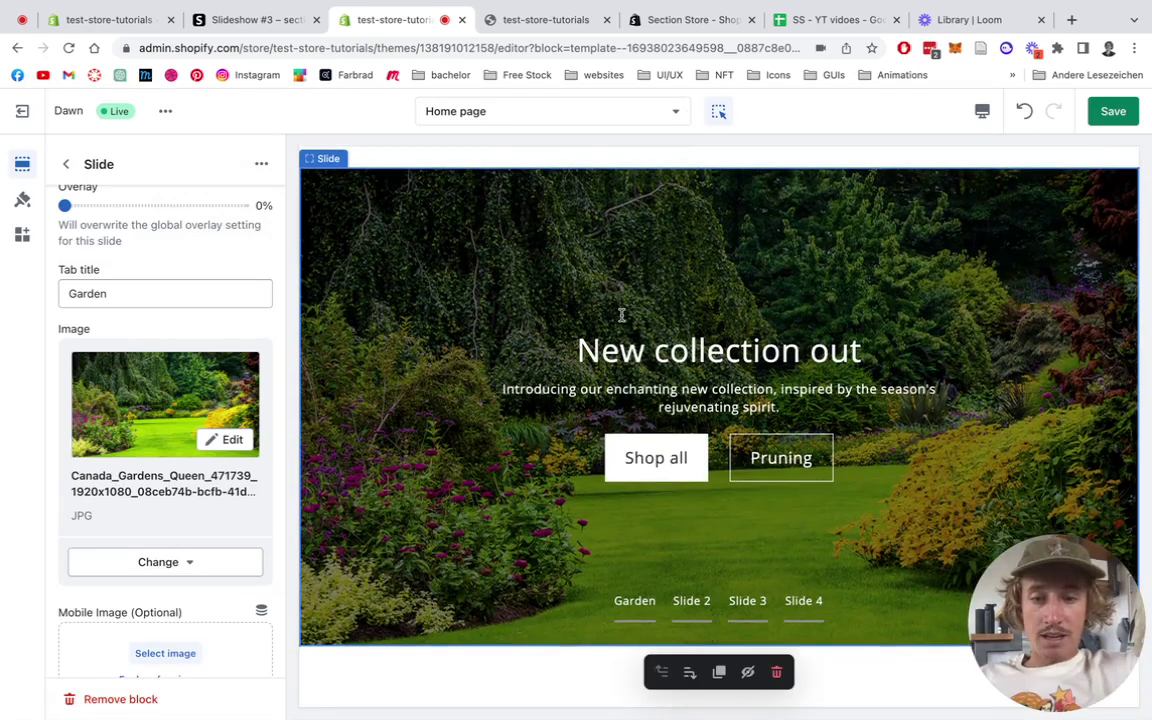
scroll(180, 522, down, 1)
scroll(175, 520, up, 2)
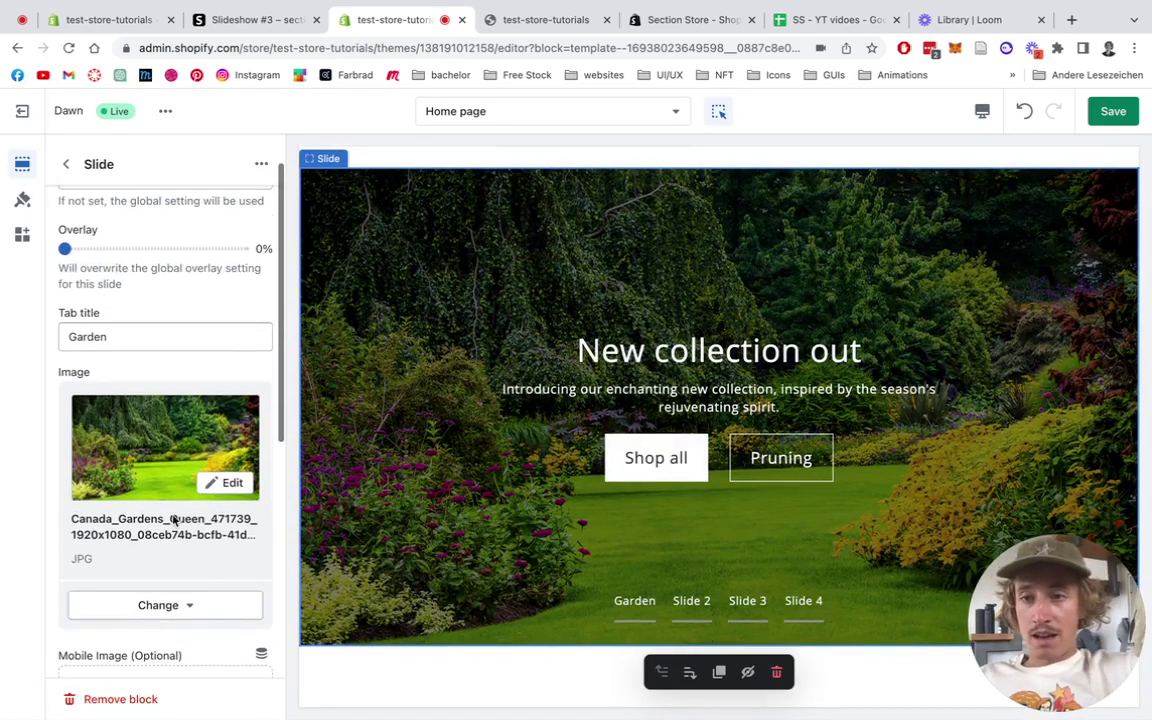
- Try an overlay of 78% on the Garden slide, and return the overlay to 0%
scroll(172, 520, down, 3)
scroll(172, 520, up, 3)
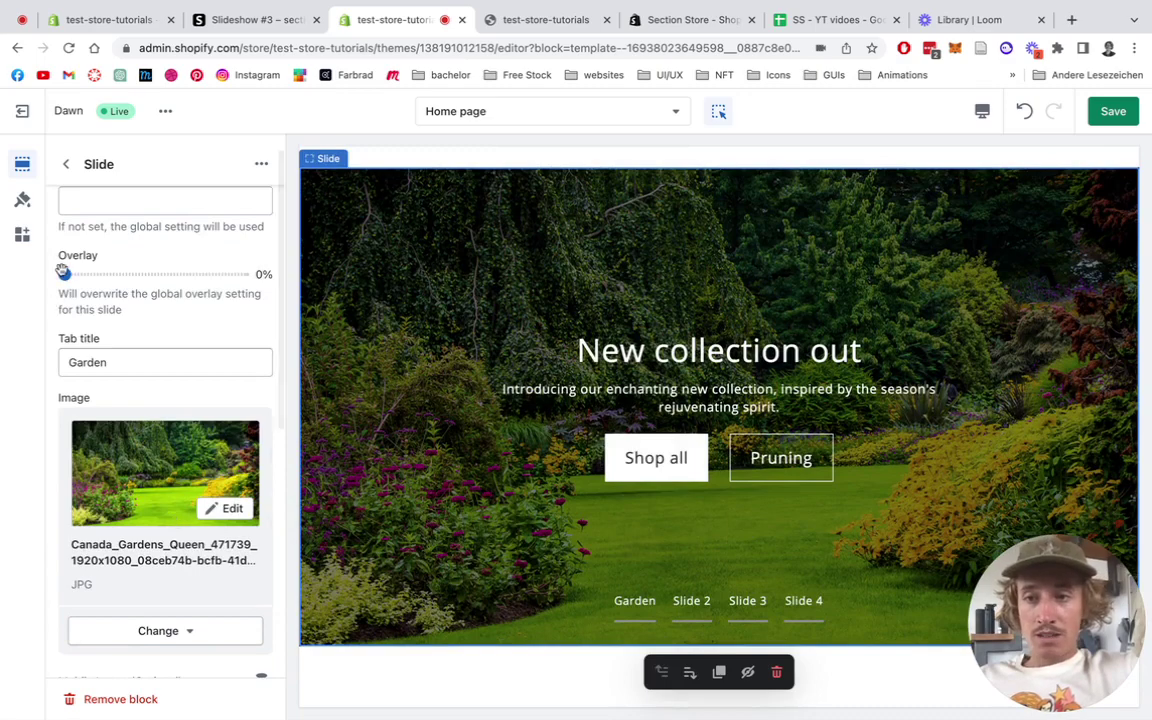
drag(64, 274, 198, 274)
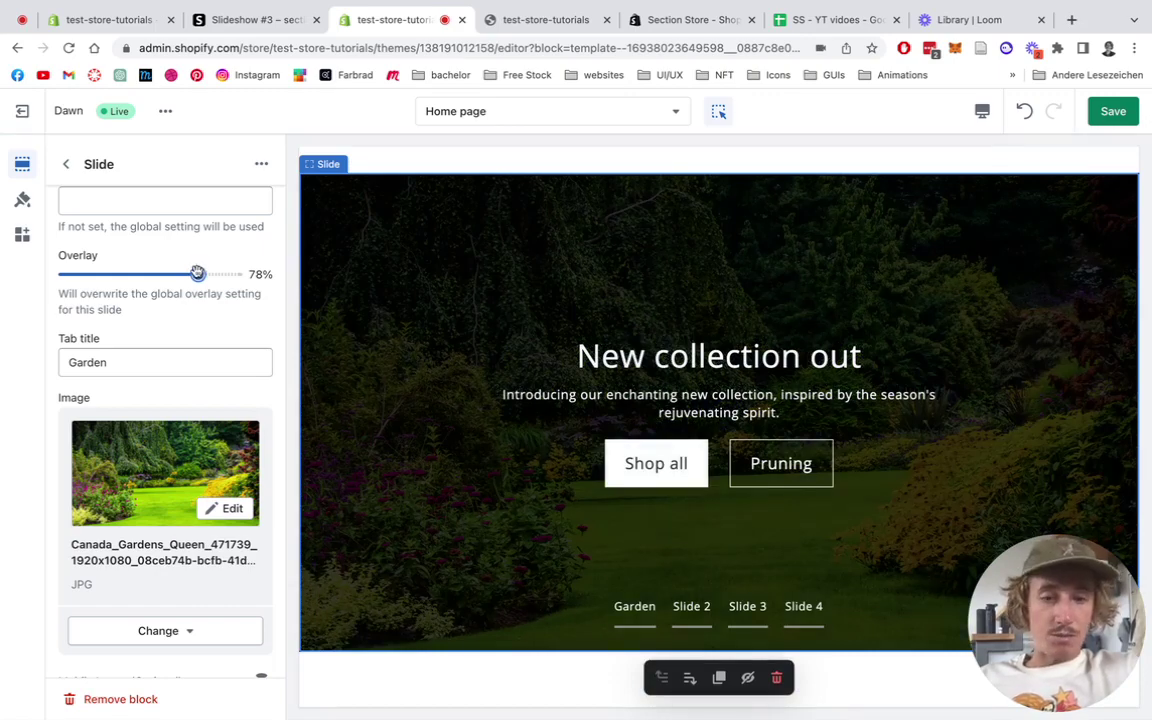
drag(198, 274, 12, 278)
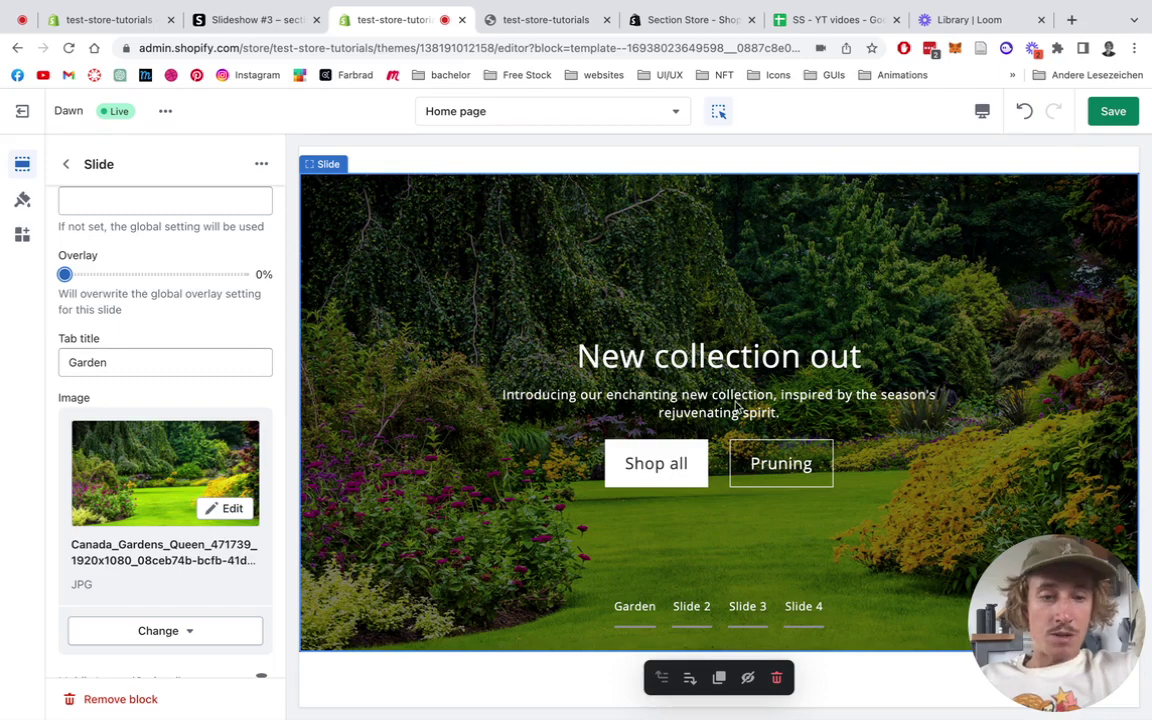
- Set the Garden slide's mobile image to the singapore-s-gardens-by-the-bay picture and preview the page in mobile view
scroll(226, 350, down, 3)
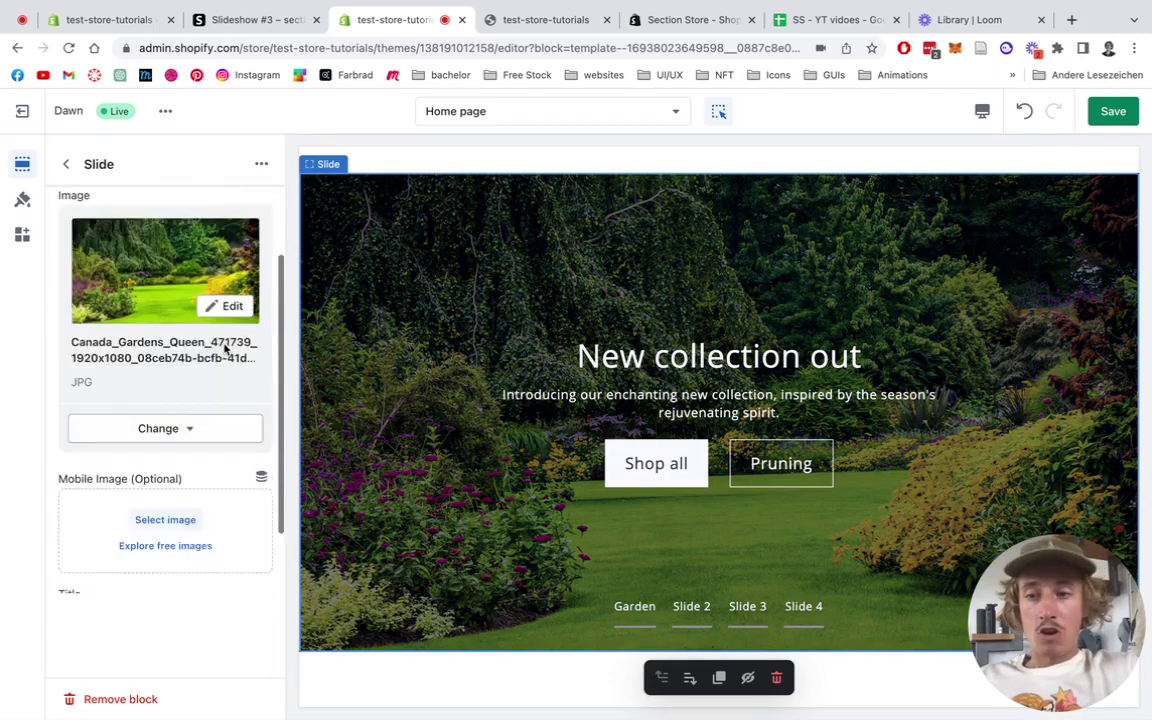
scroll(226, 350, down, 2)
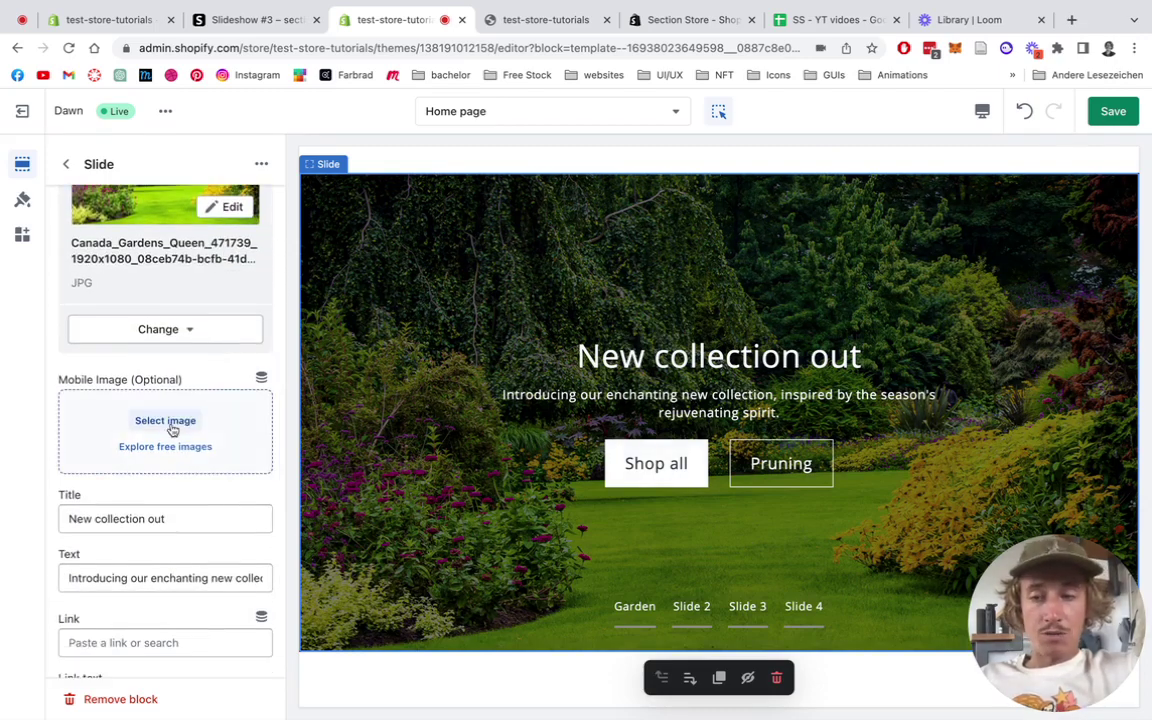
click(168, 422)
click(544, 429)
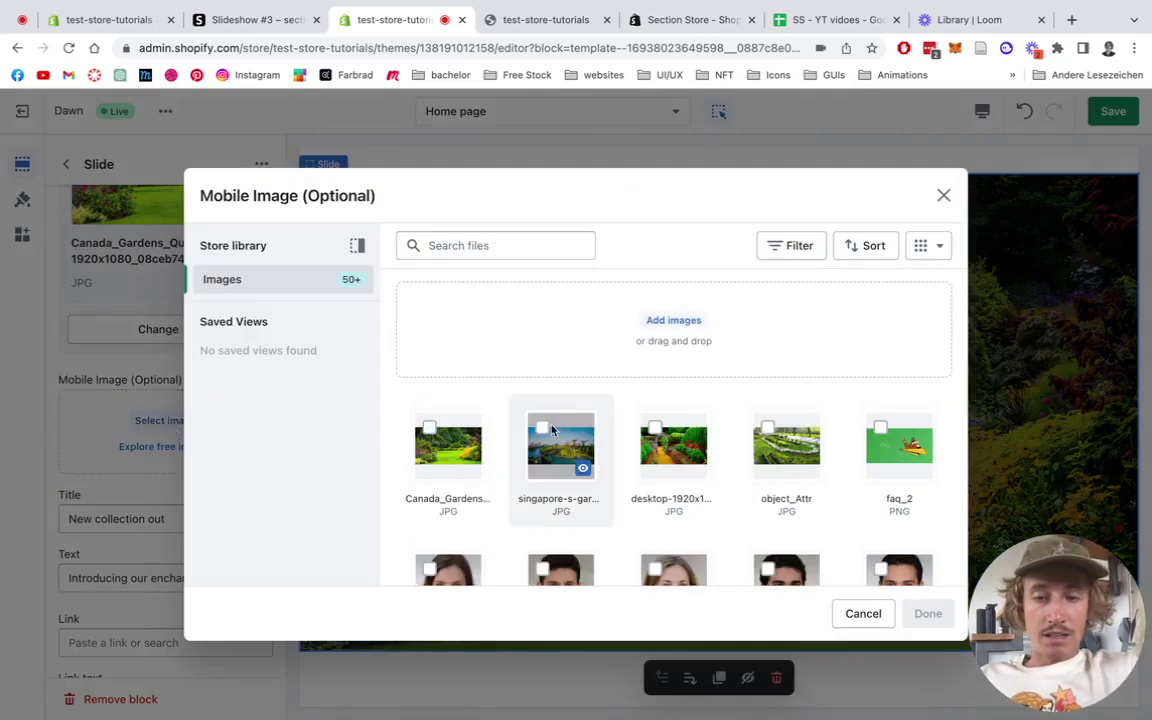
click(925, 613)
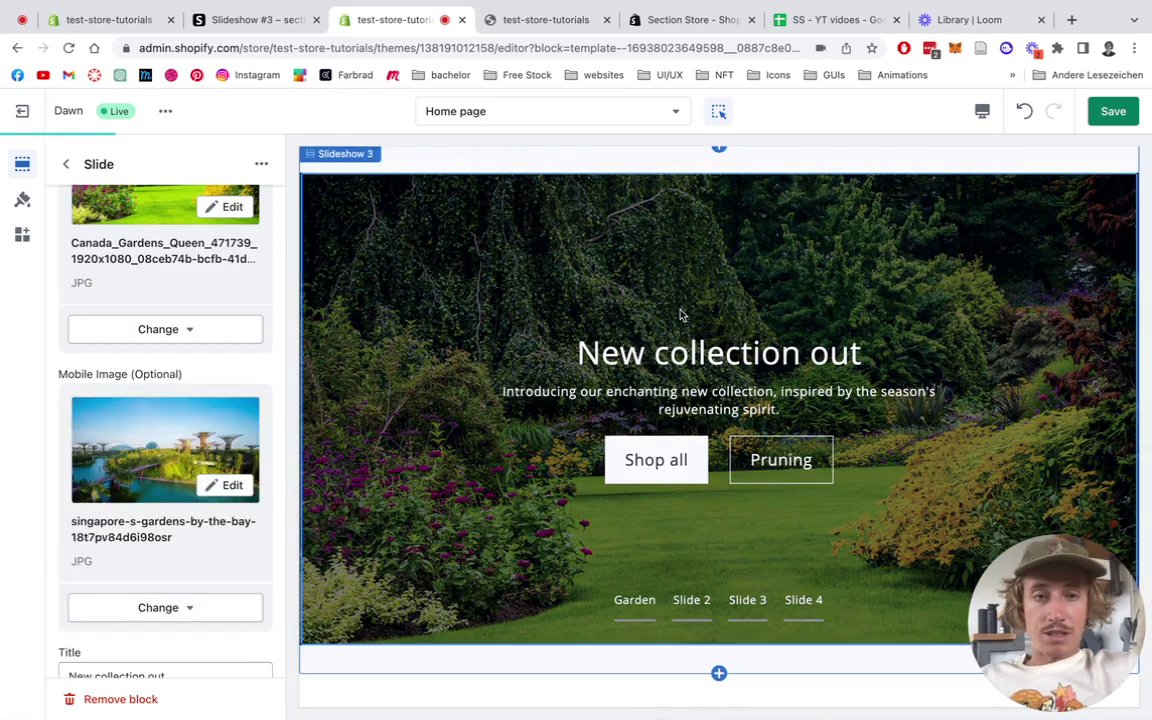
click(983, 113)
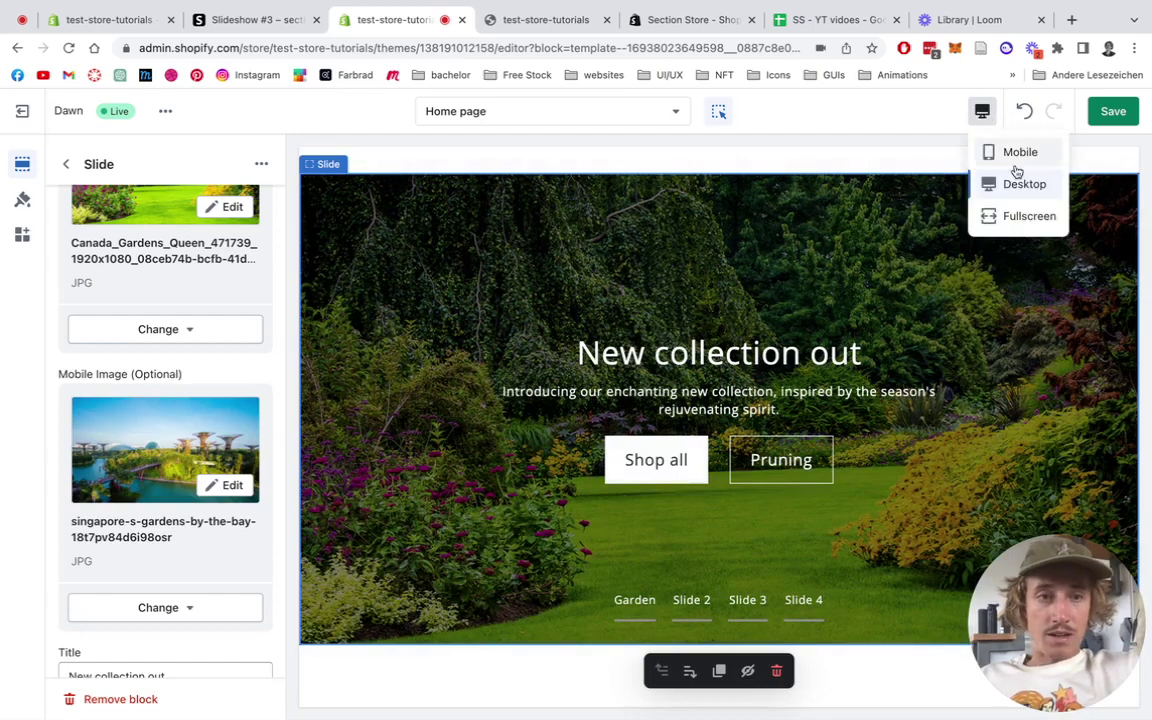
click(1021, 156)
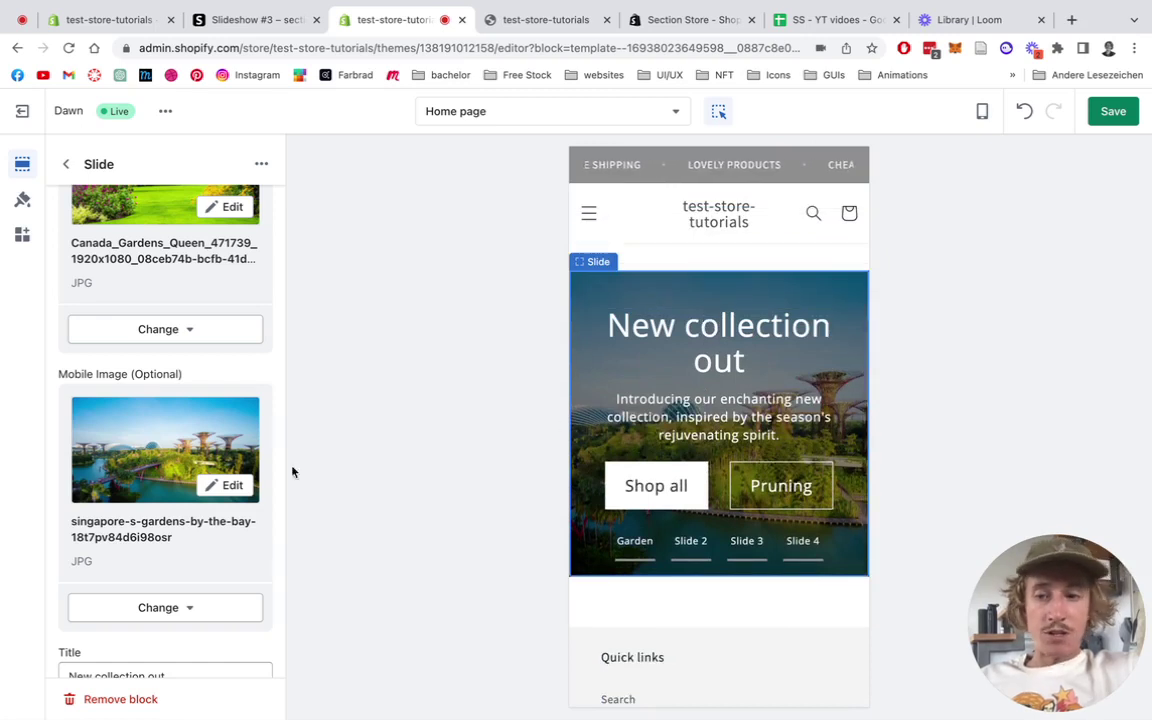
- Change the first slide's title to Garden Slide, keeping its description text
scroll(149, 446, down, 3)
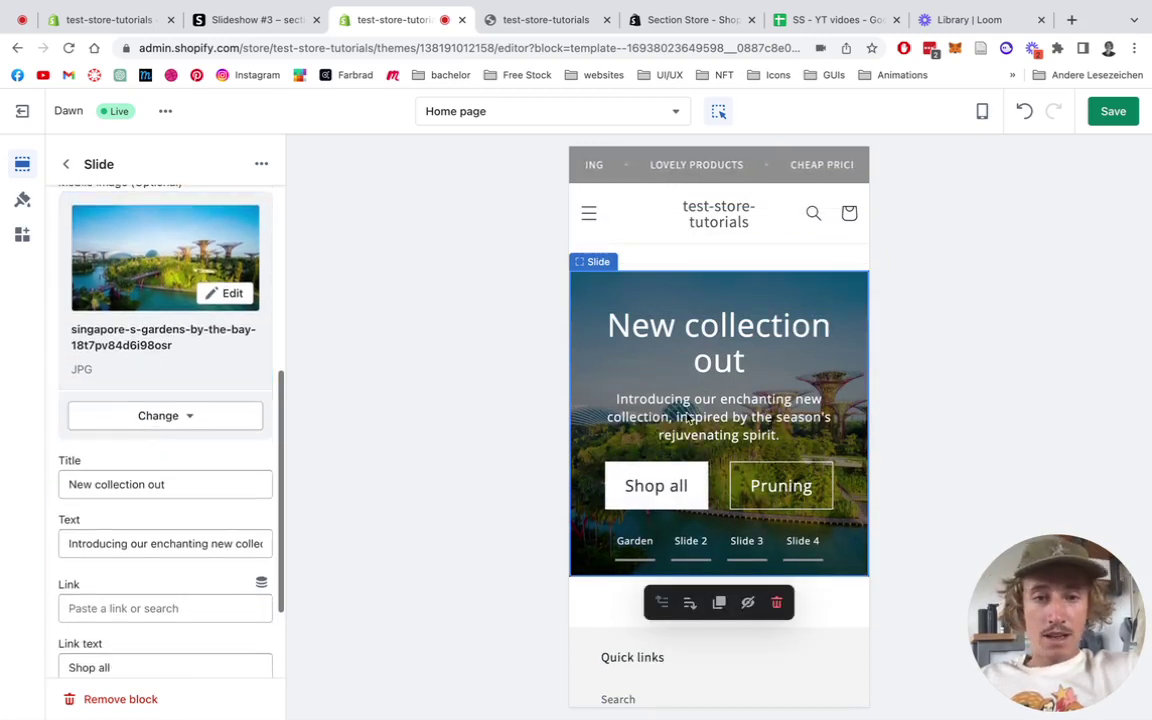
click(165, 484)
drag(165, 484, 55, 480)
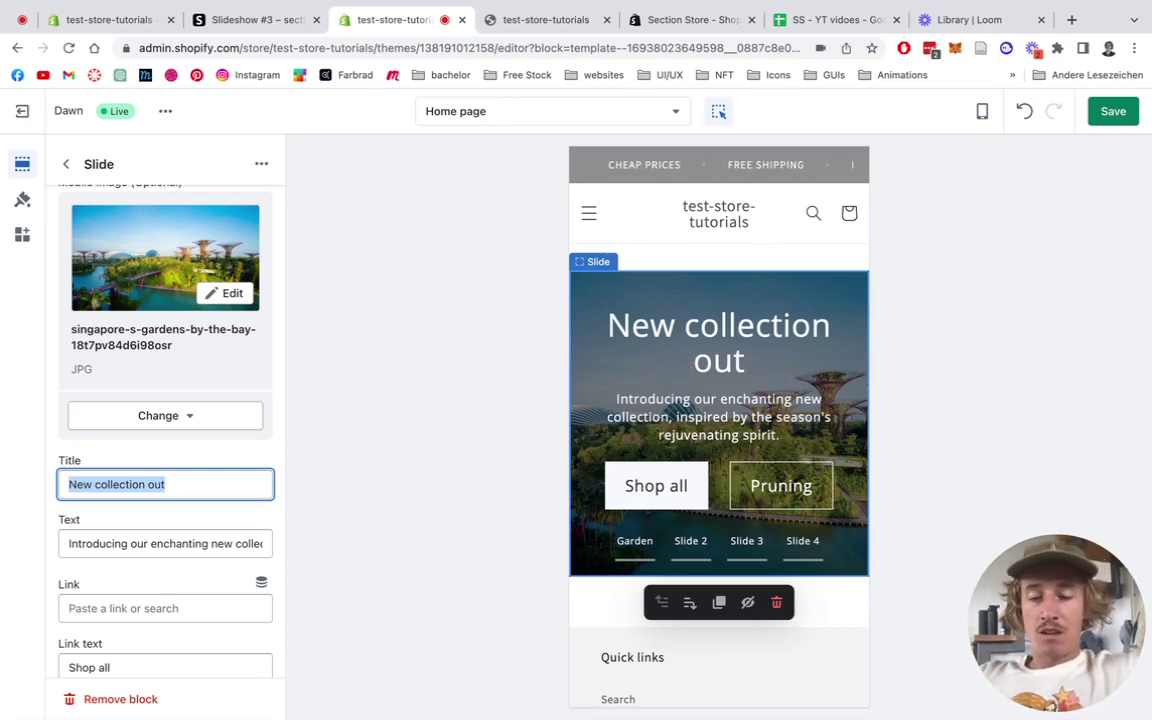
text(Garden Sliude)
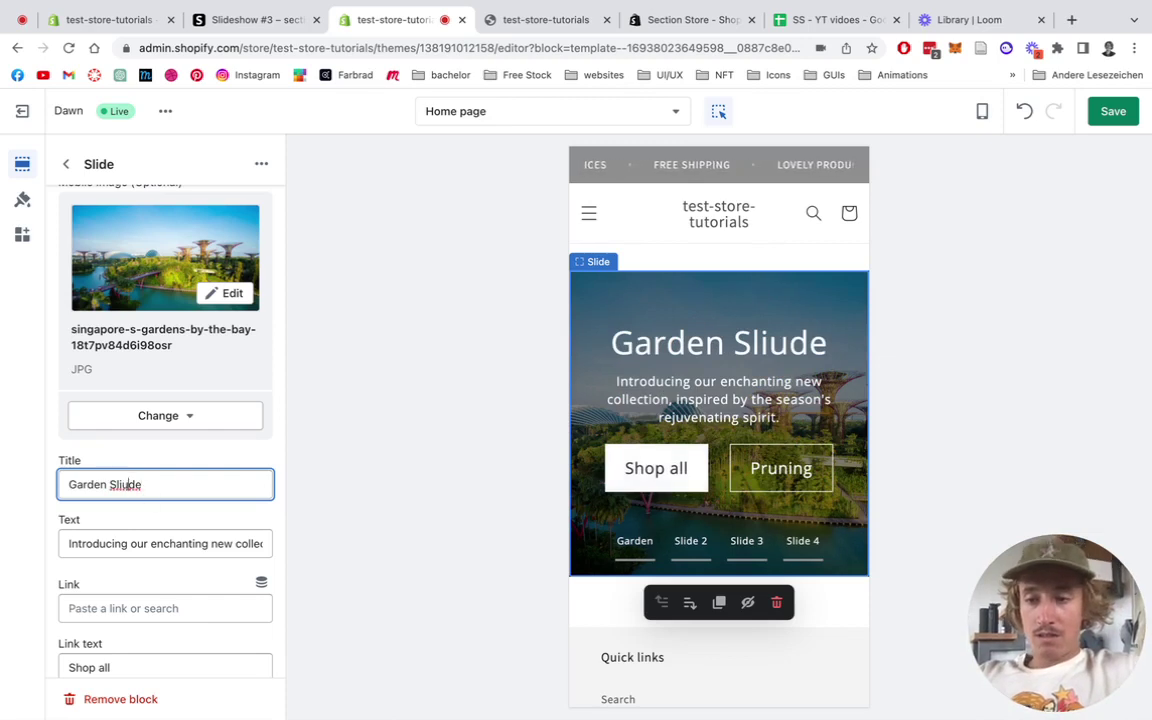
key(BackSpace)
click(206, 543)
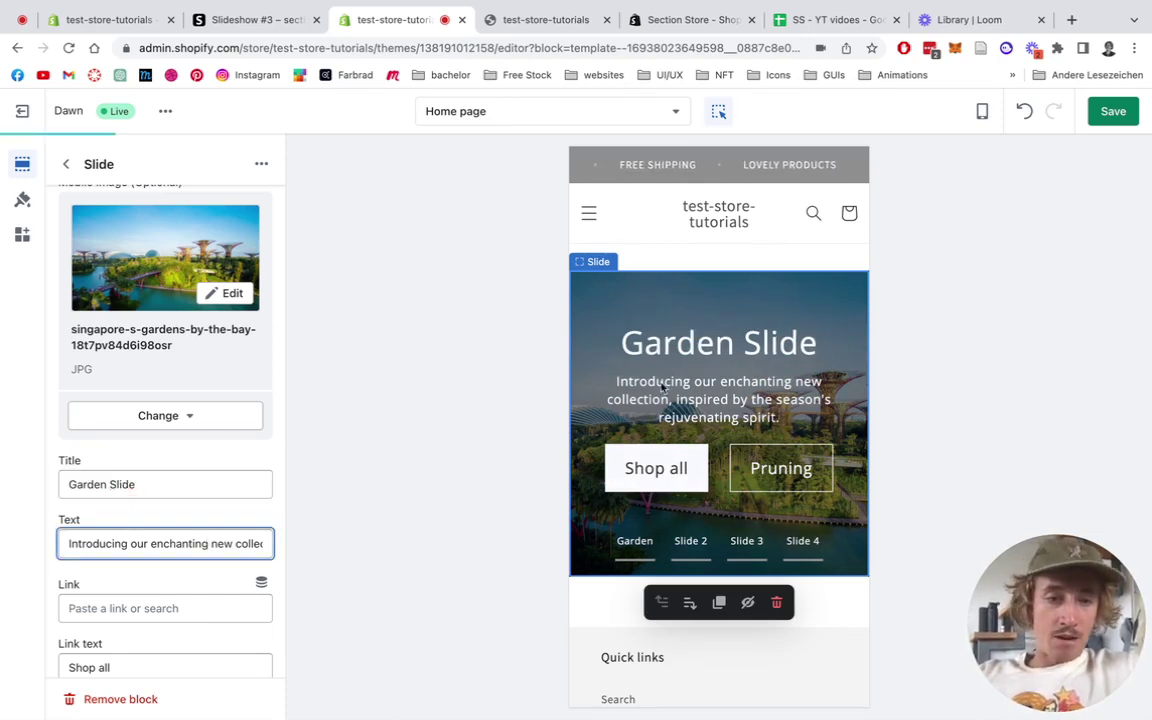
- Link the slide's Shop all button to All collections
scroll(164, 527, down, 2)
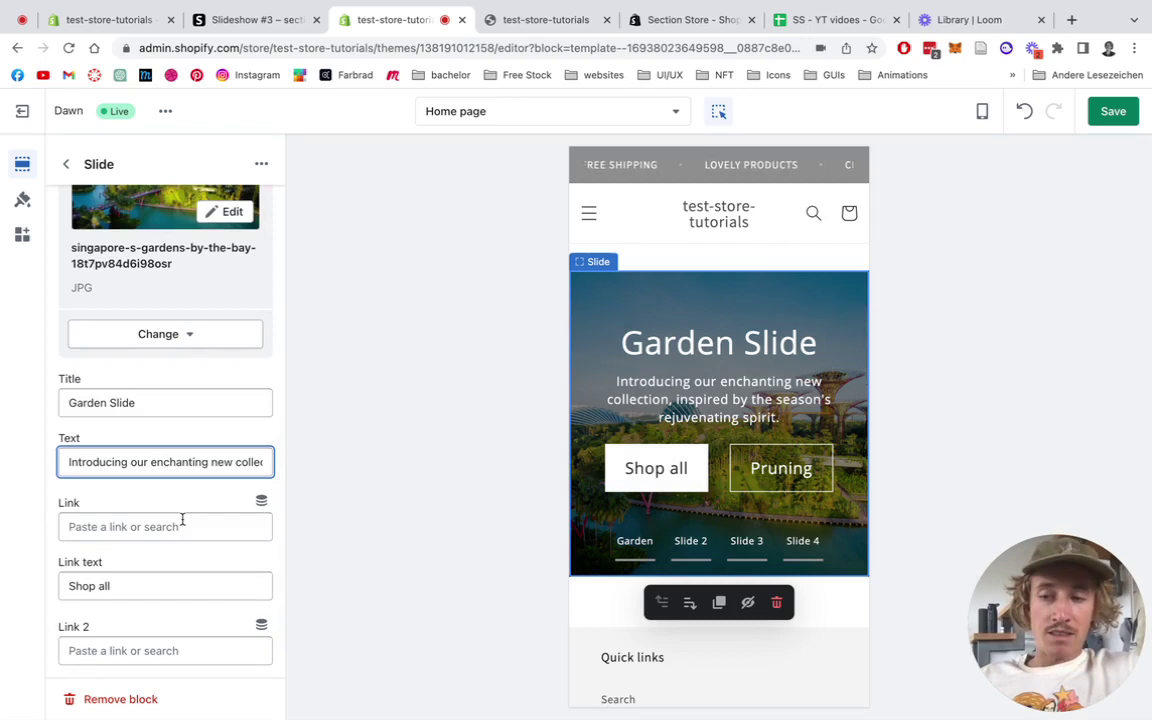
scroll(182, 519, down, 1)
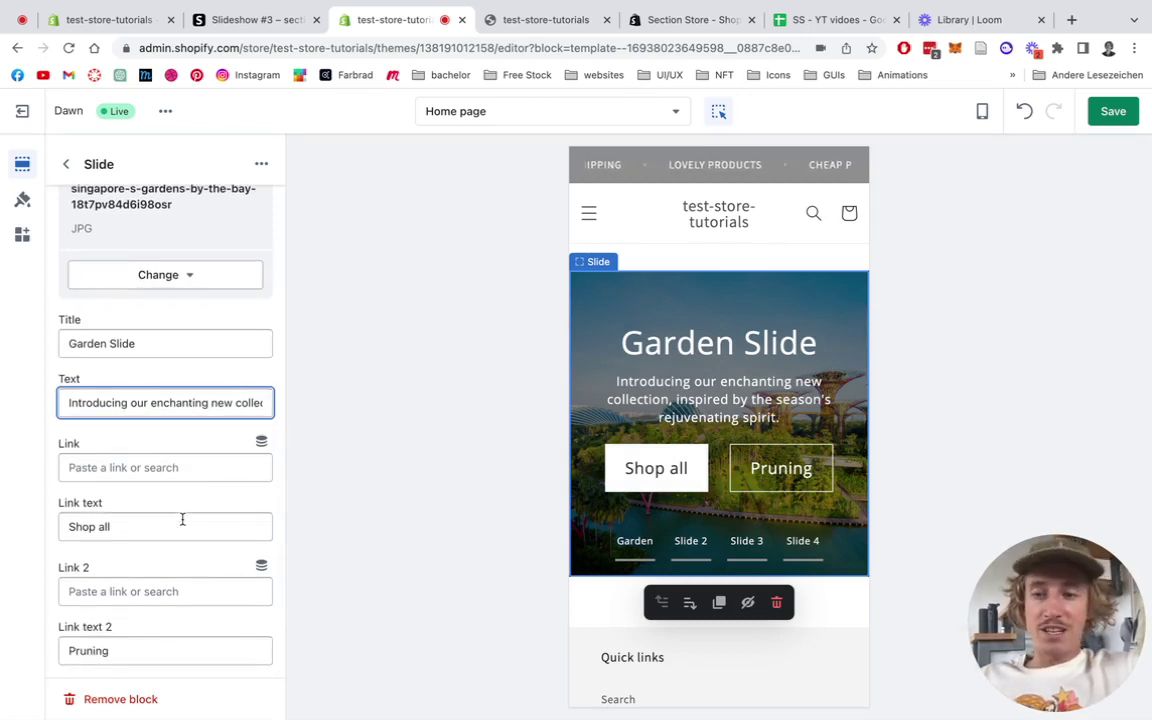
click(175, 466)
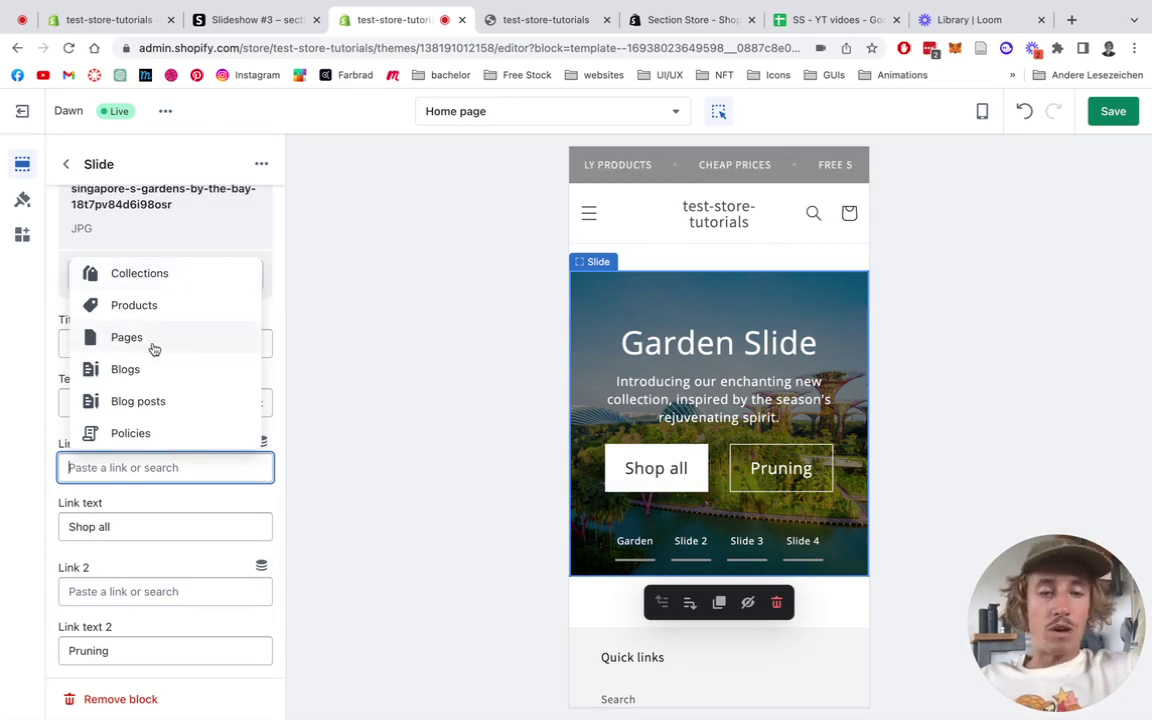
click(148, 275)
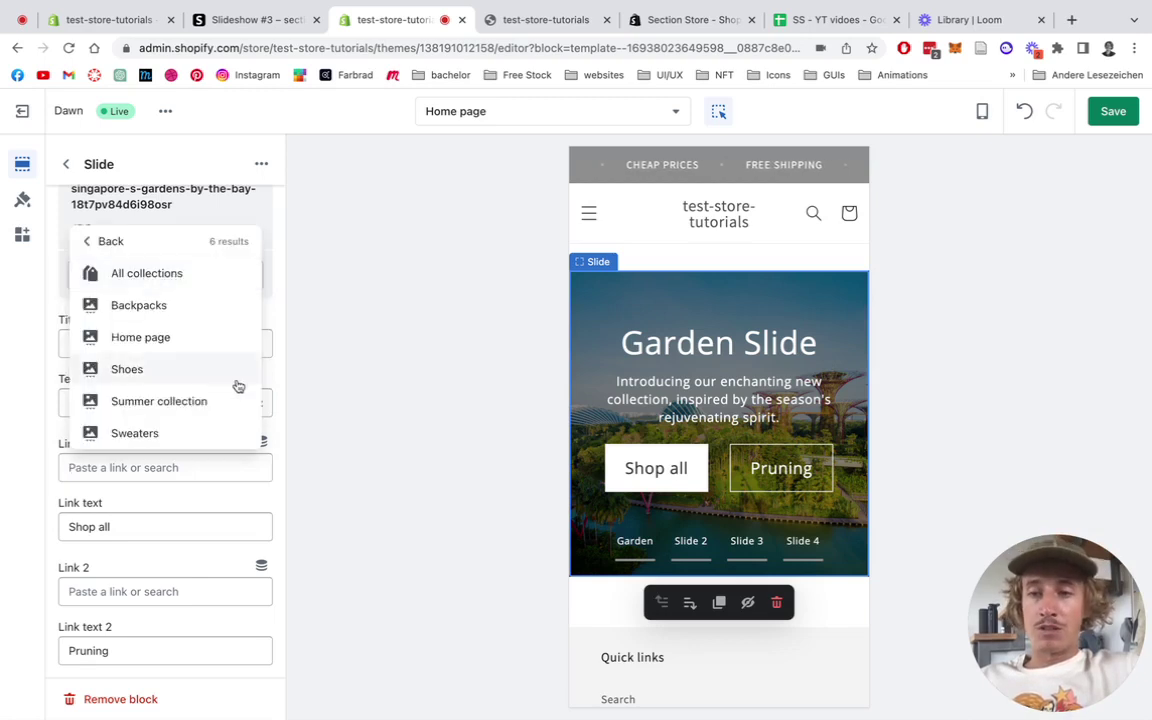
click(152, 273)
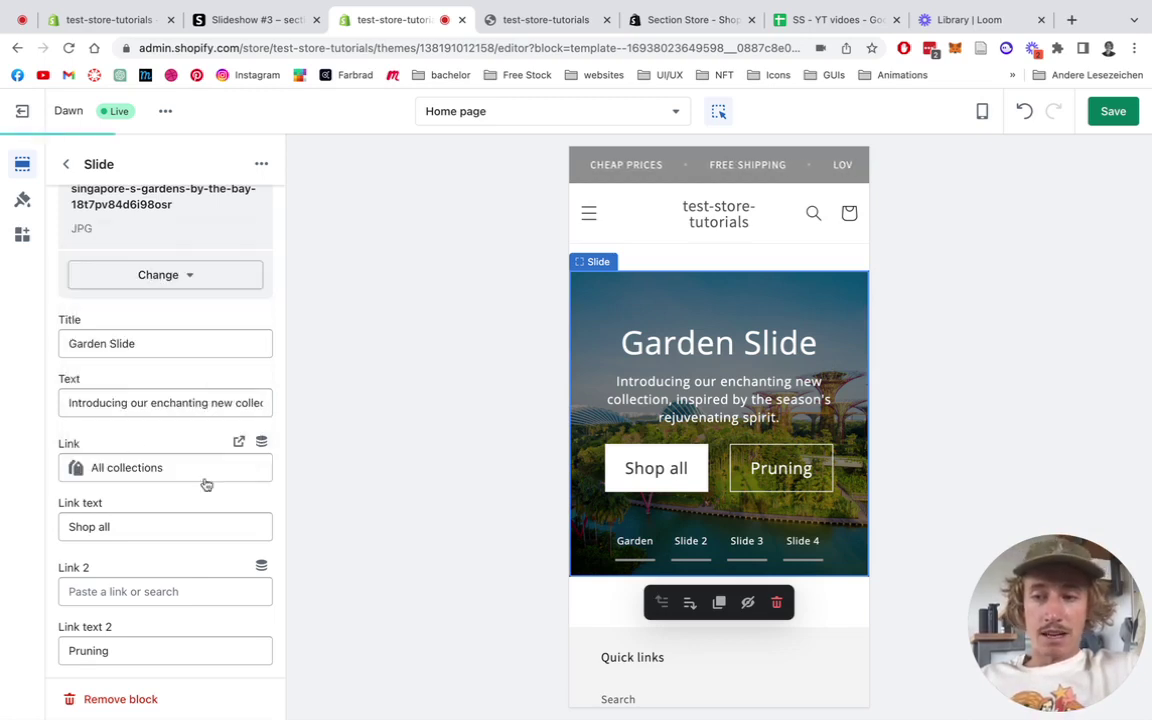
- Link the slide's second button to the Summer collection and change its link text to Example
click(136, 589)
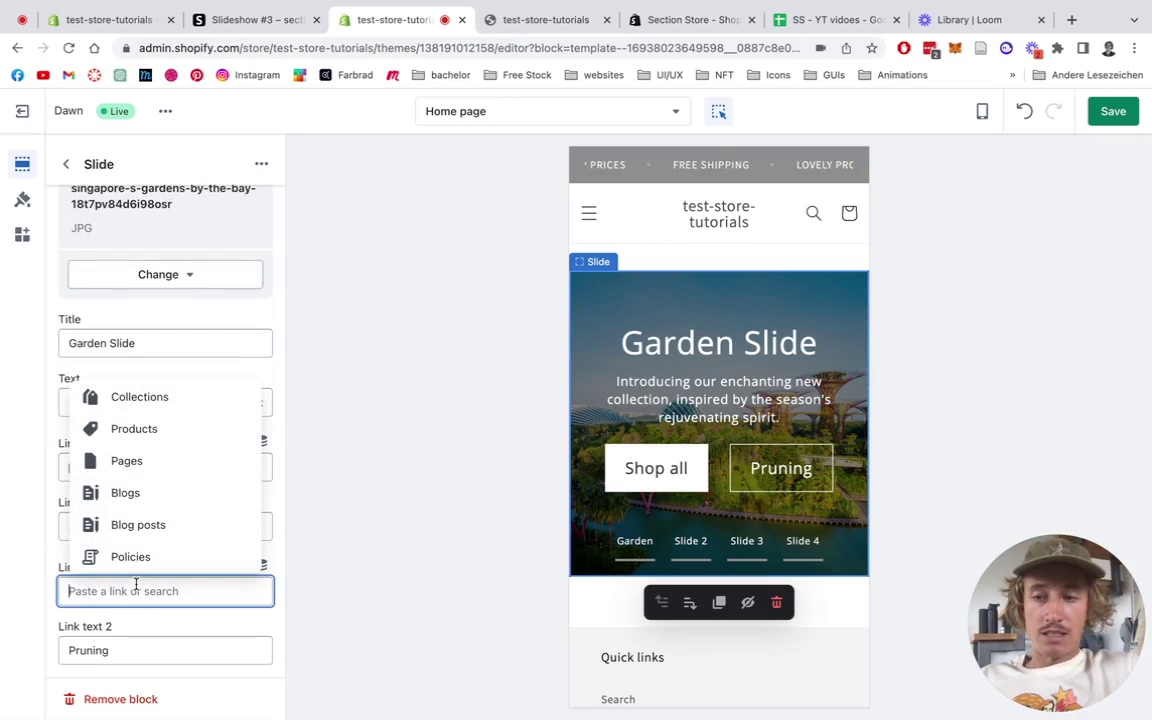
click(137, 400)
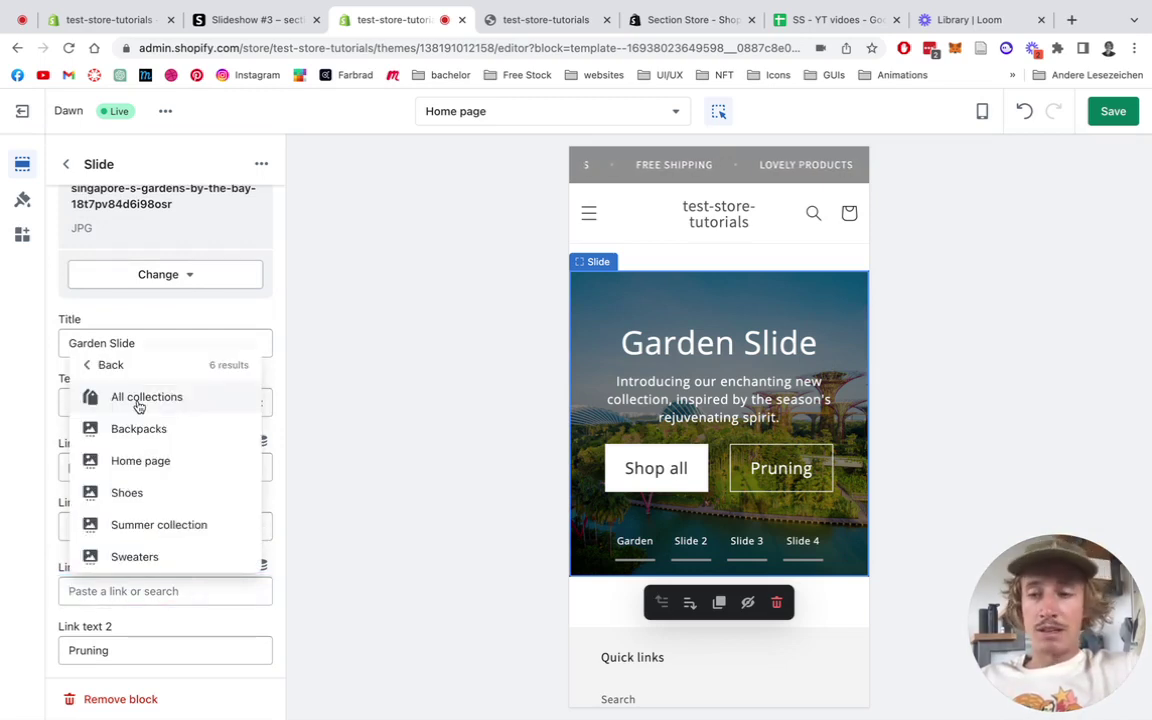
click(166, 528)
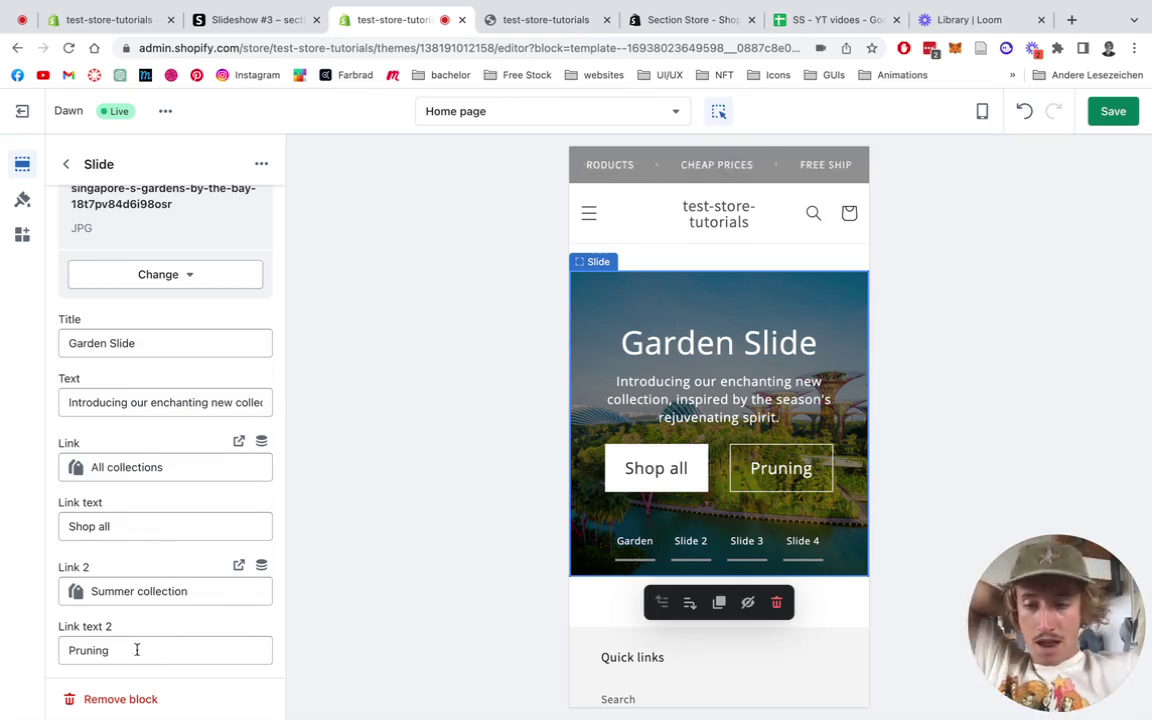
drag(137, 650, 31, 655)
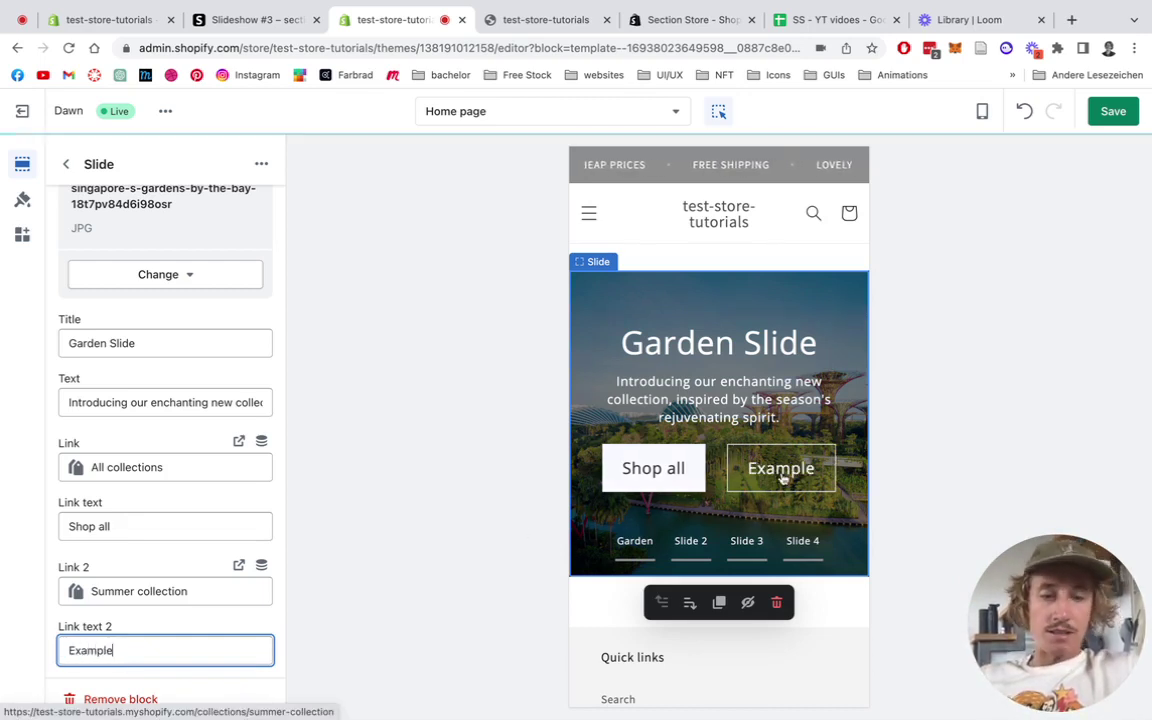
- Hide the newly added Slideshow 3 section, unhide the existing Slideshow 3 directly above it, and save the theme
click(66, 163)
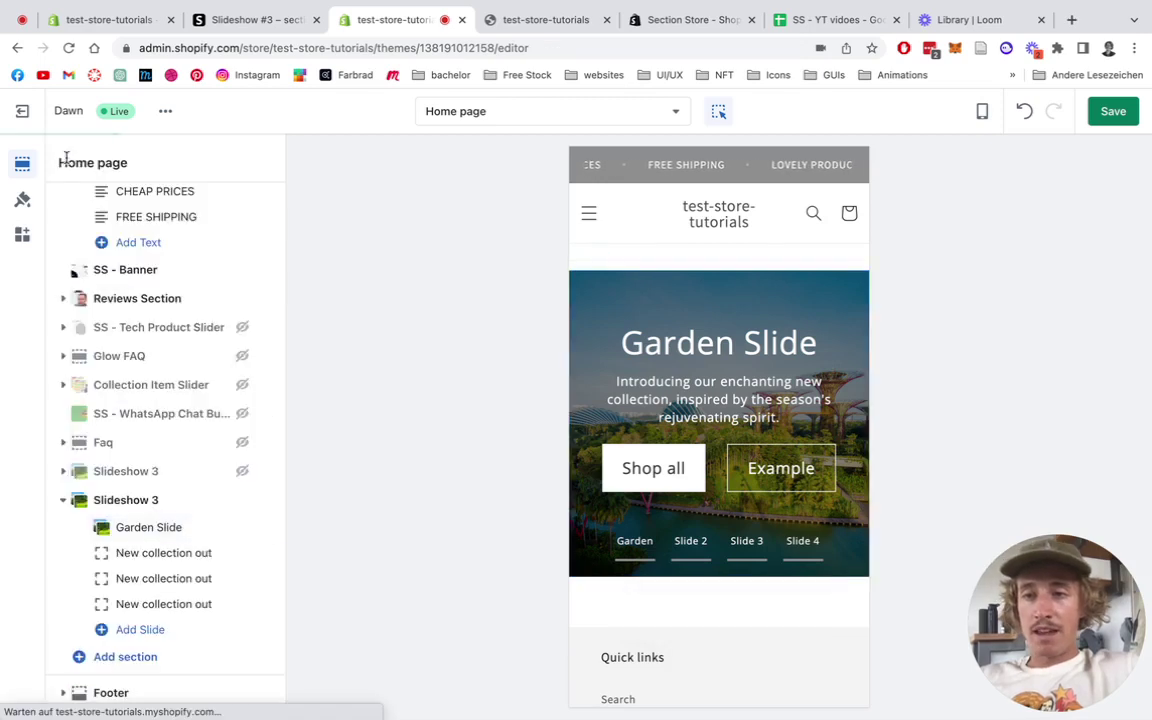
click(240, 501)
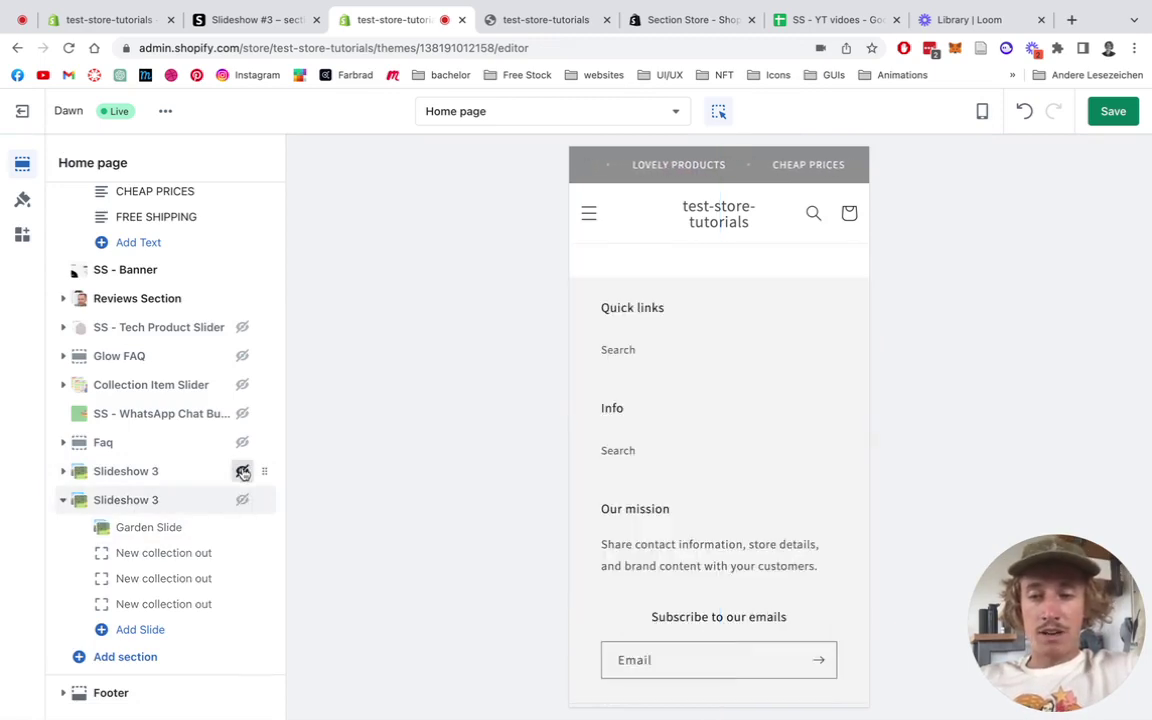
click(243, 471)
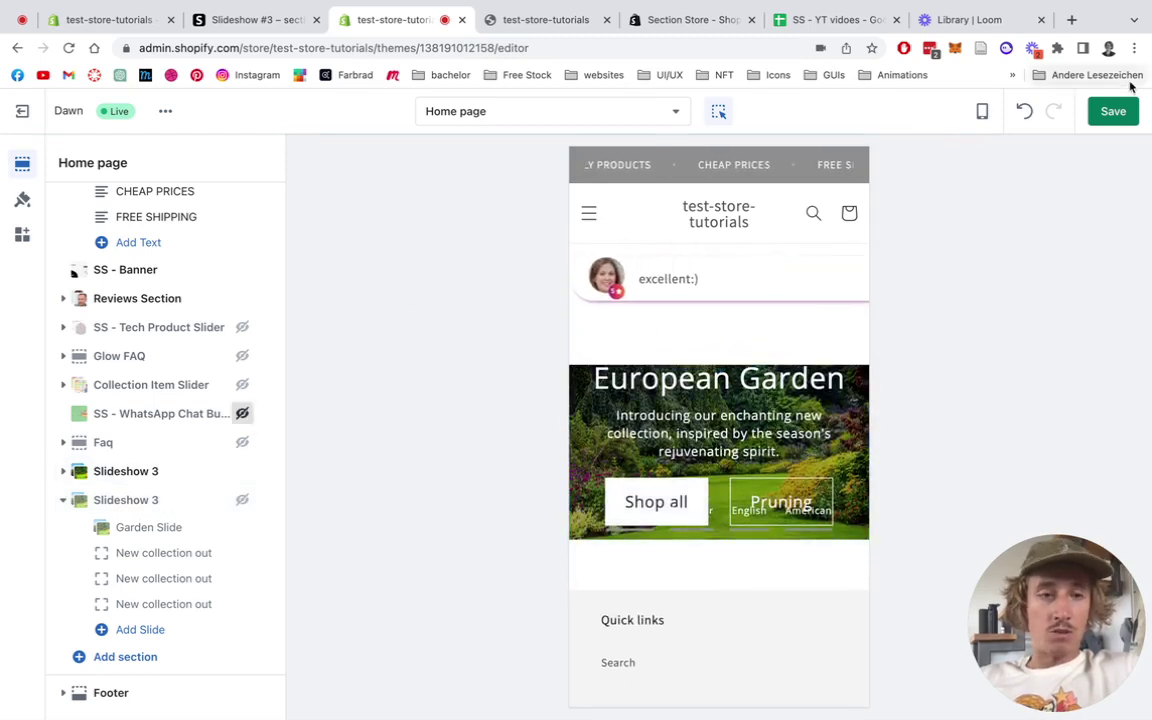
click(1118, 112)
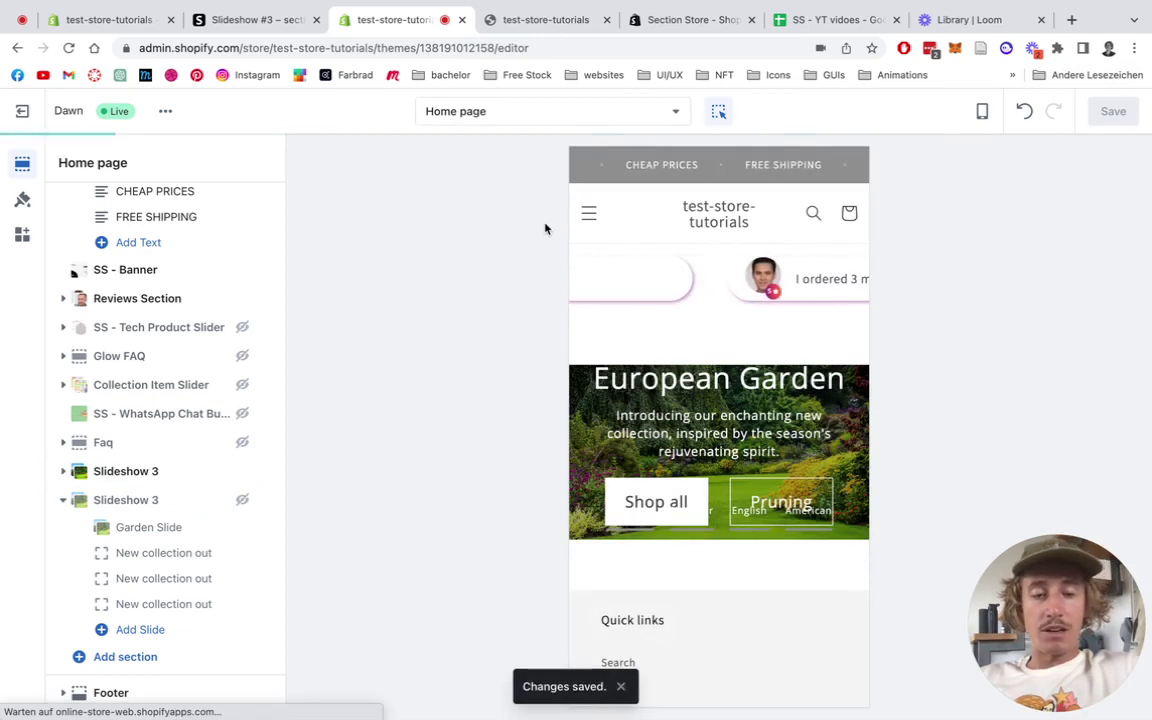
- Switch the preview to desktop view and examine how the visible slideshow moves through its garden slides and tabs
click(984, 112)
click(1002, 185)
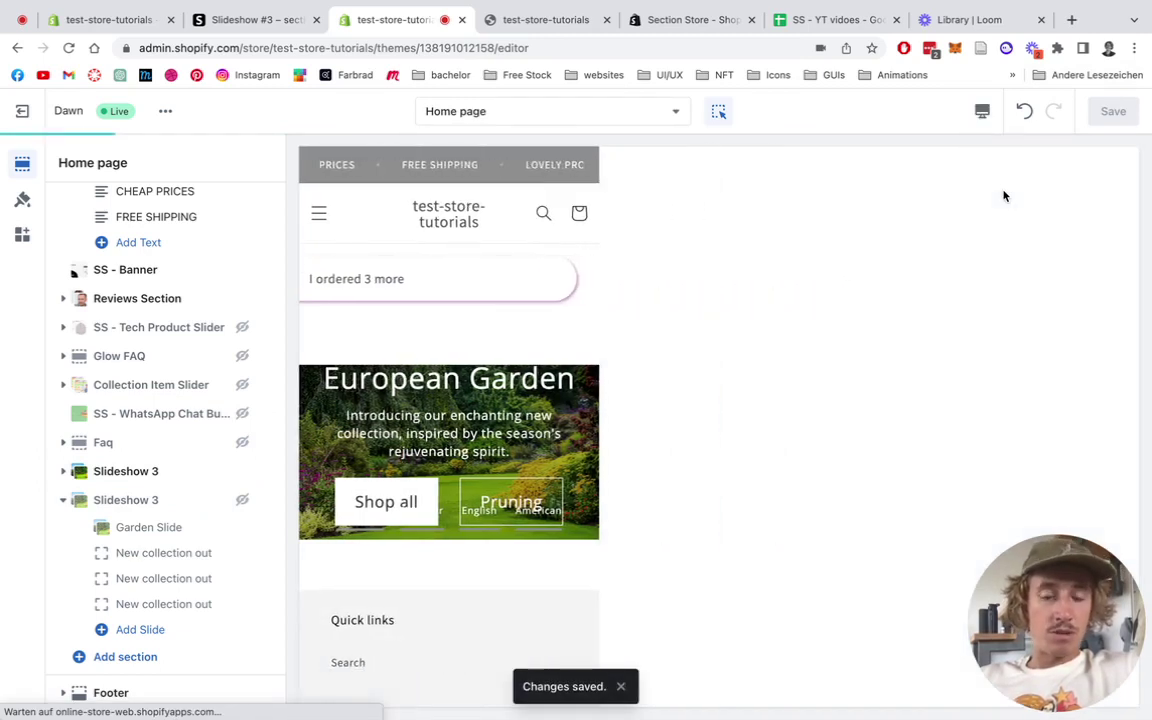
scroll(630, 328, down, 3)
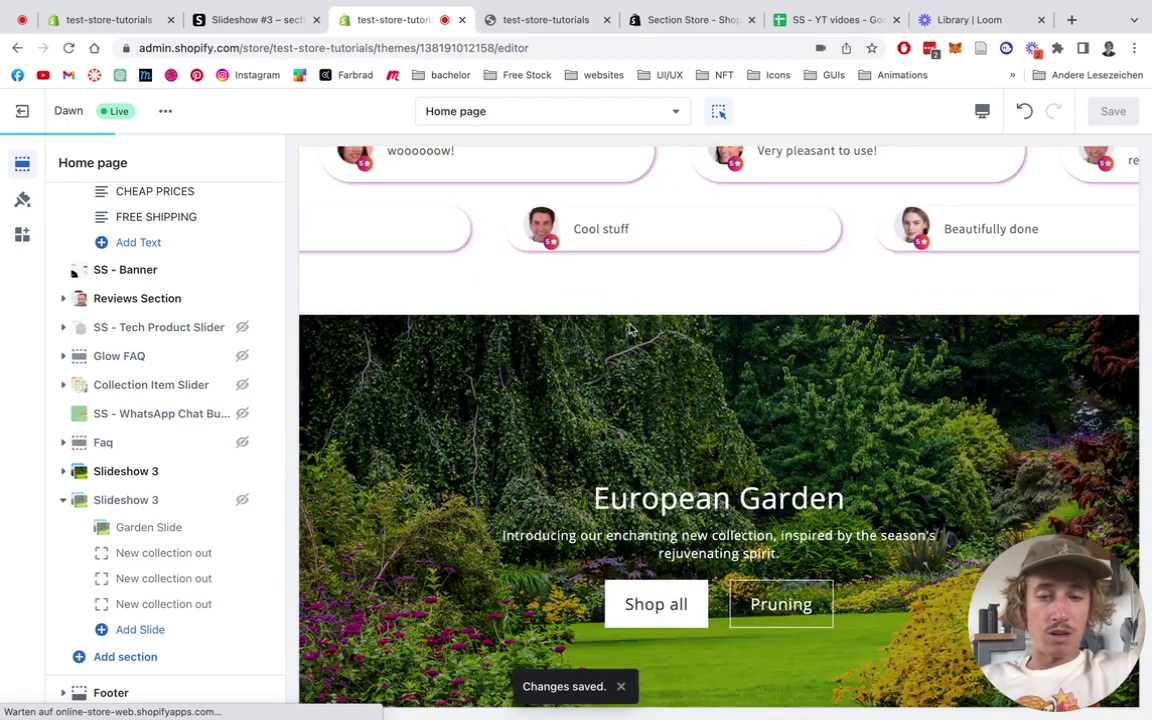
scroll(630, 328, down, 3)
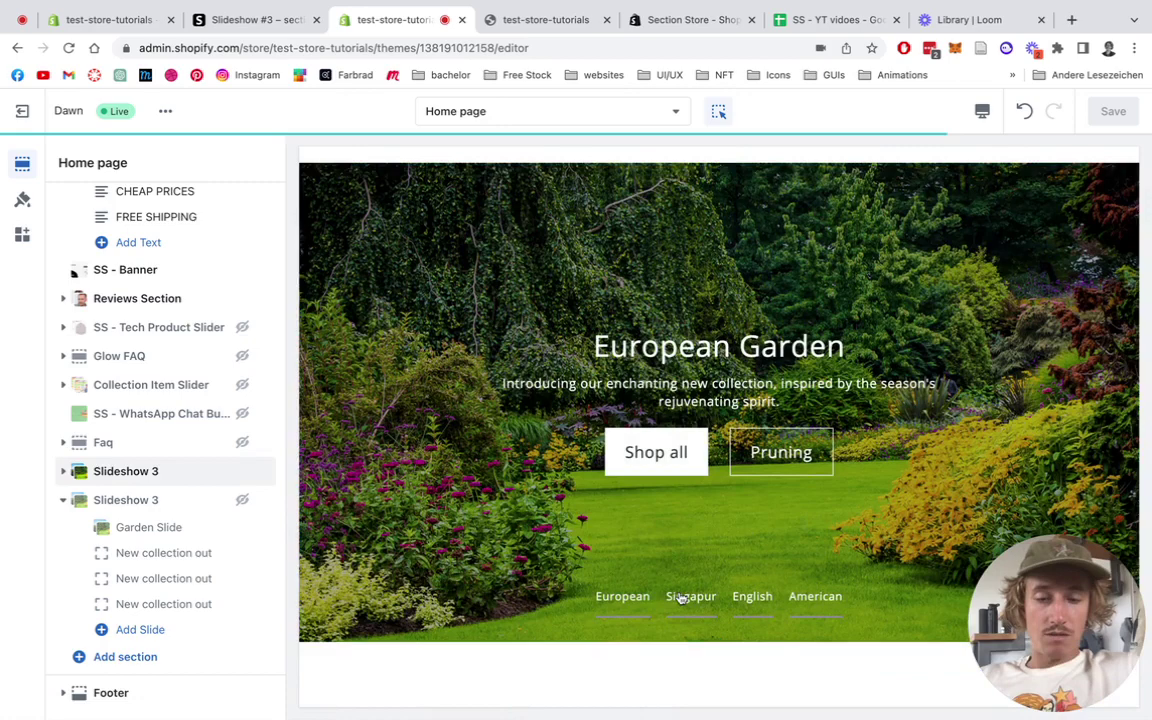
scroll(680, 596, down, 3)
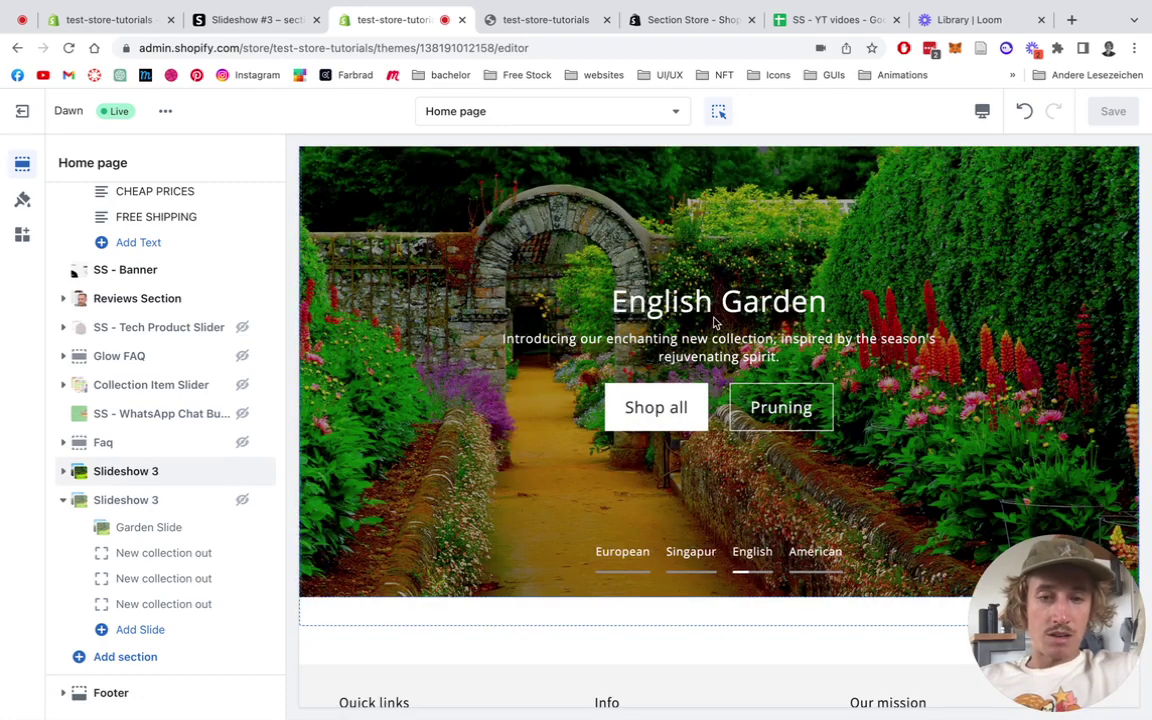
scroll(714, 322, up, 2)
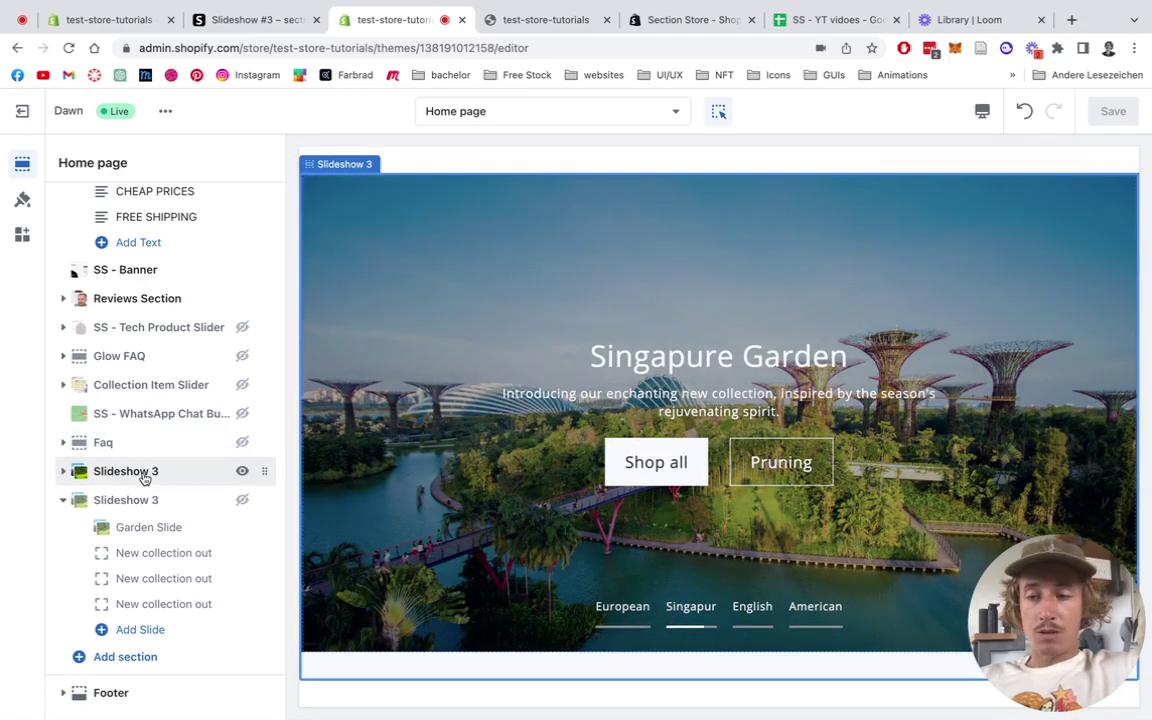
- Set the visible Slideshow 3's section height to 800px and place the cursor in its mobile section height
click(145, 479)
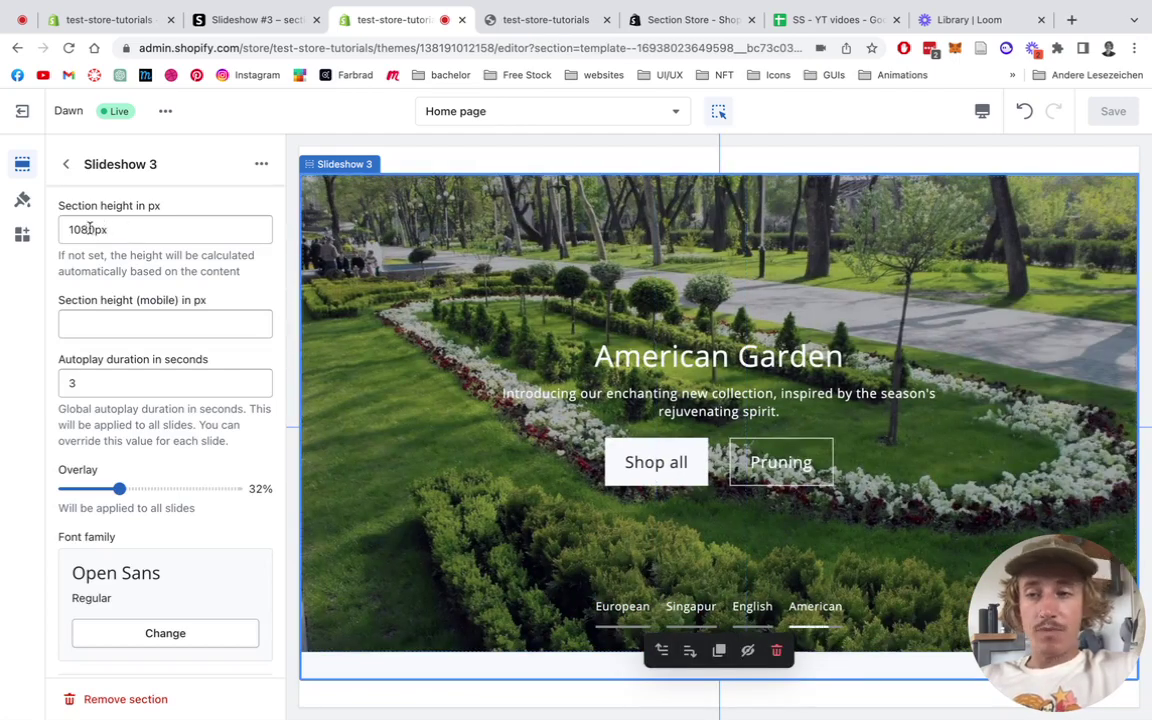
drag(90, 229, 52, 231)
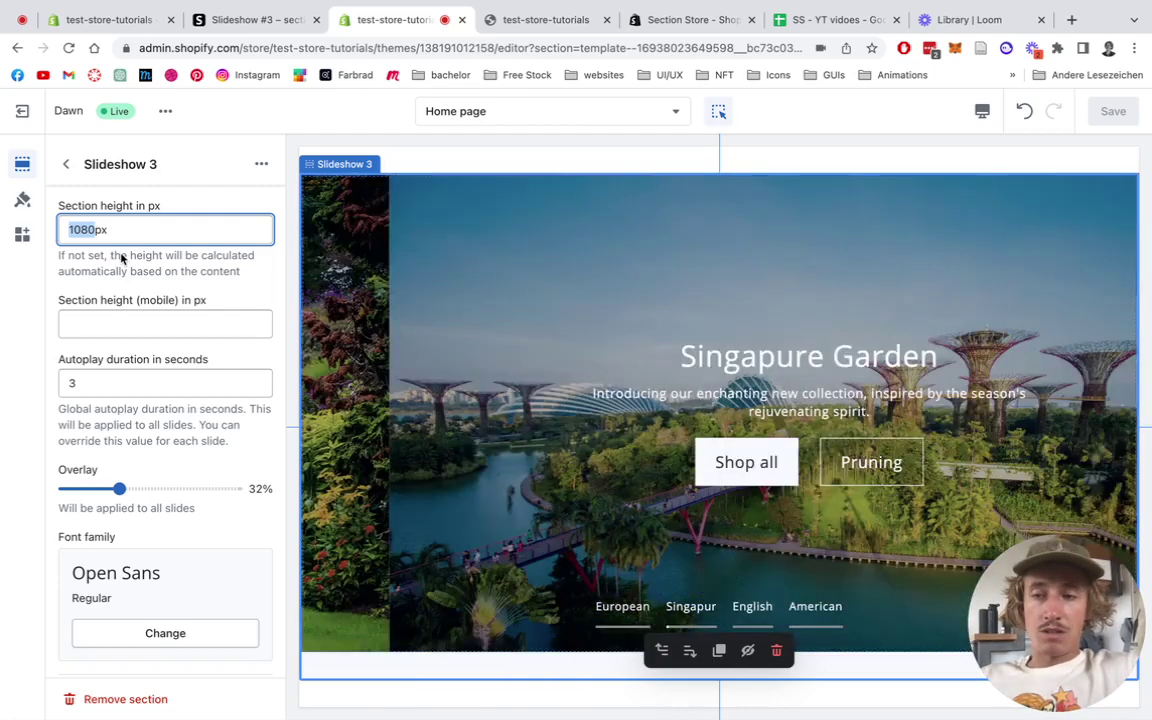
text(800)
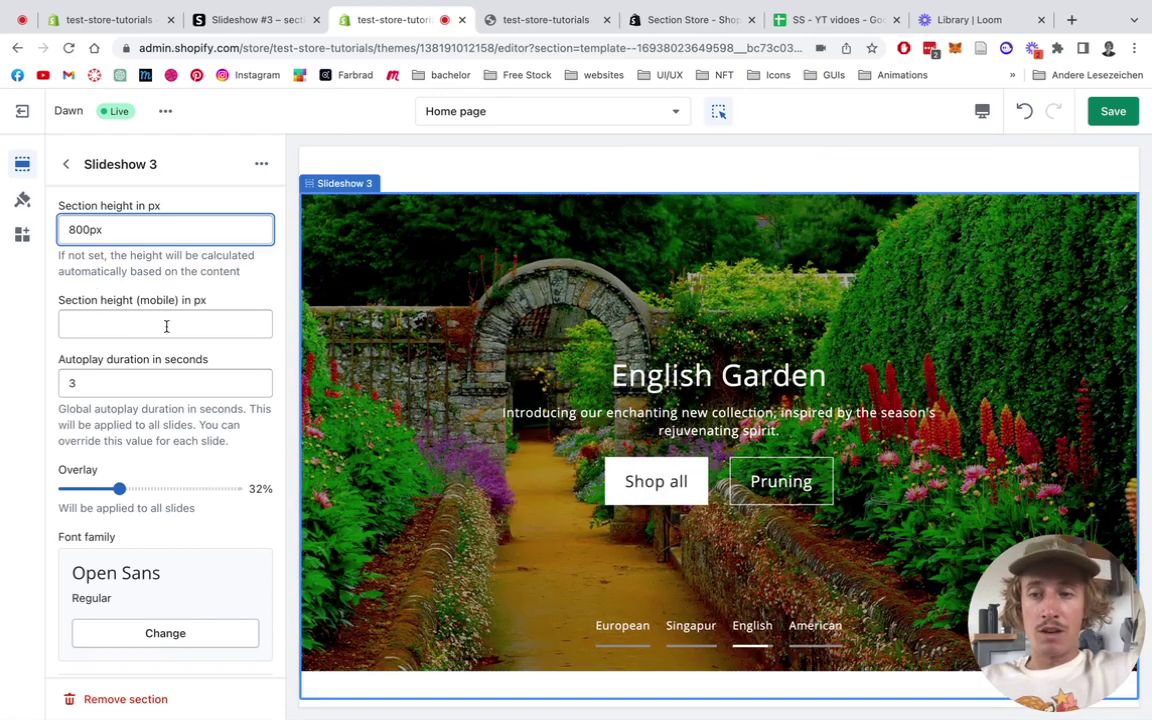
click(166, 326)
scroll(166, 326, down, 1)
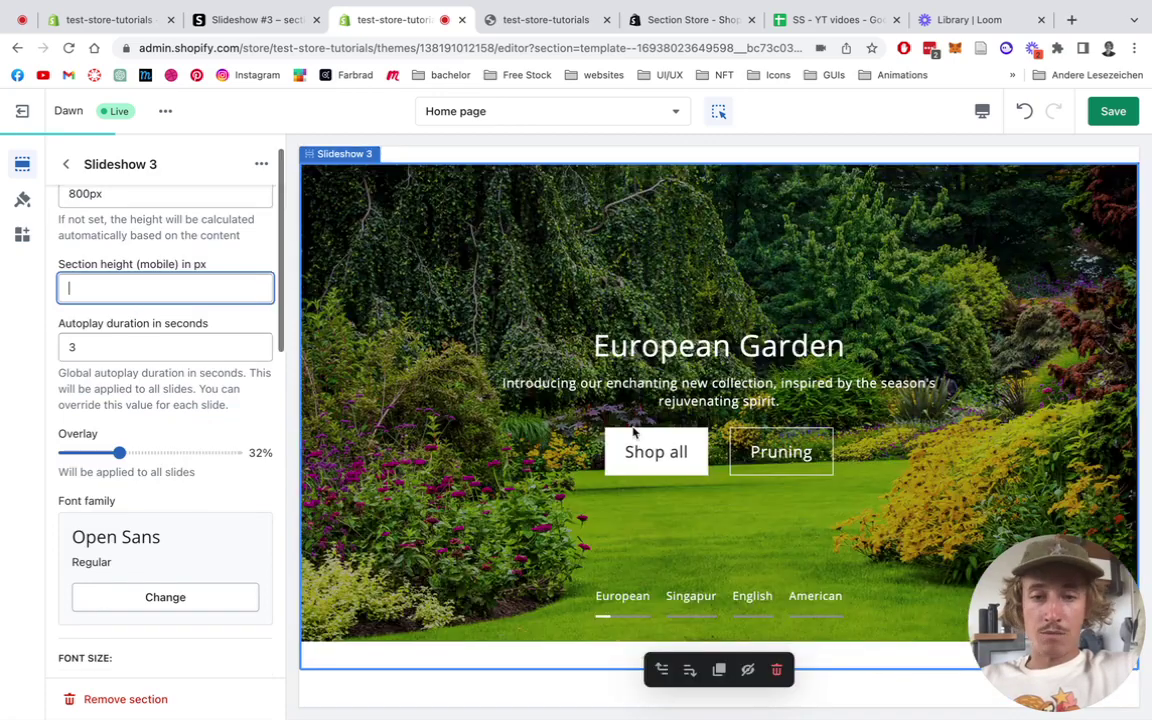
- Set the slideshow's global autoplay duration to 6 seconds and its title font size to 50px
scroll(167, 321, down, 2)
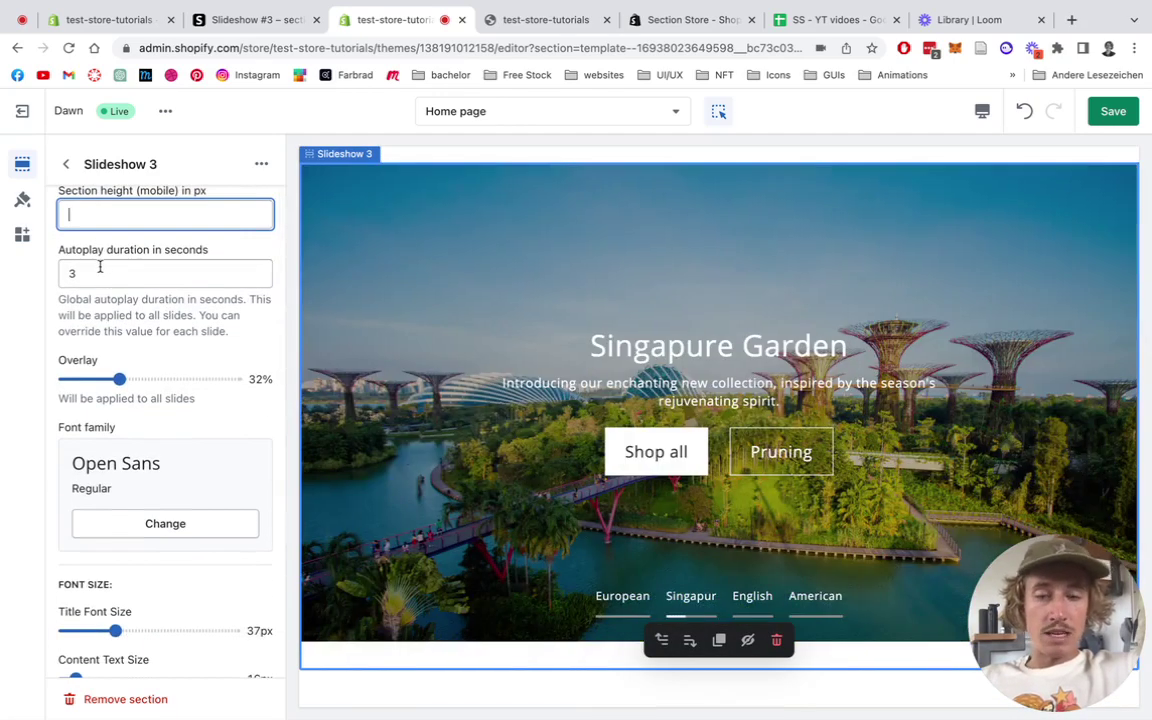
click(100, 267)
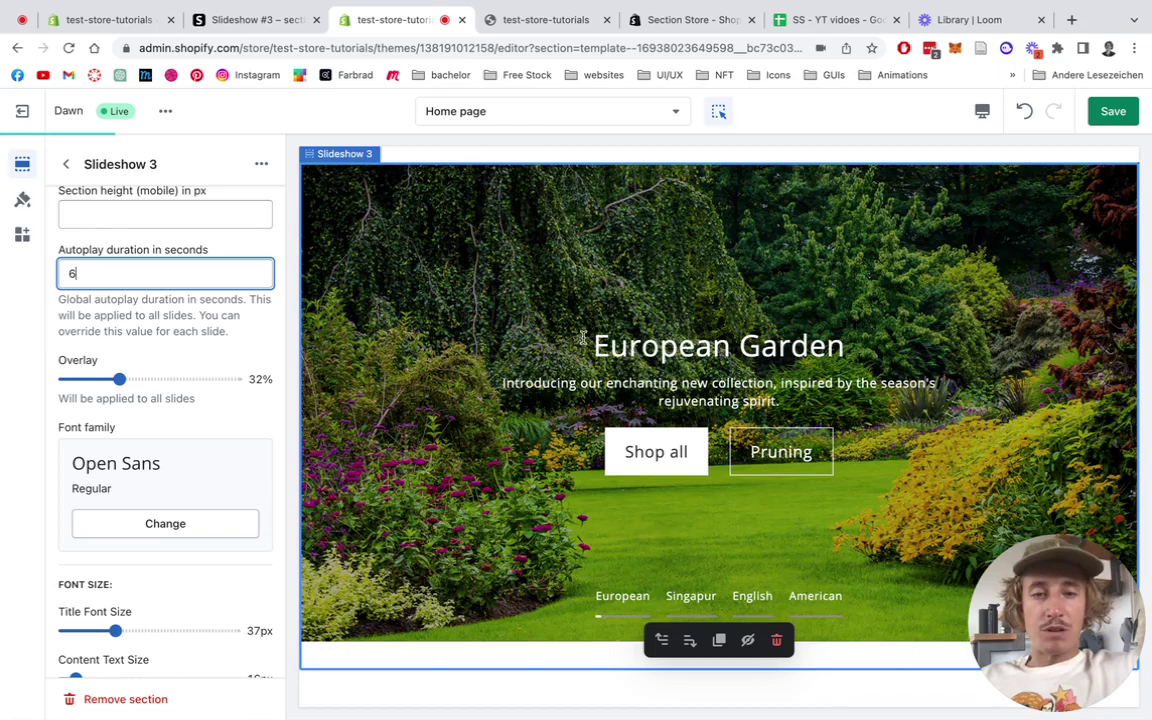
scroll(165, 390, down, 1)
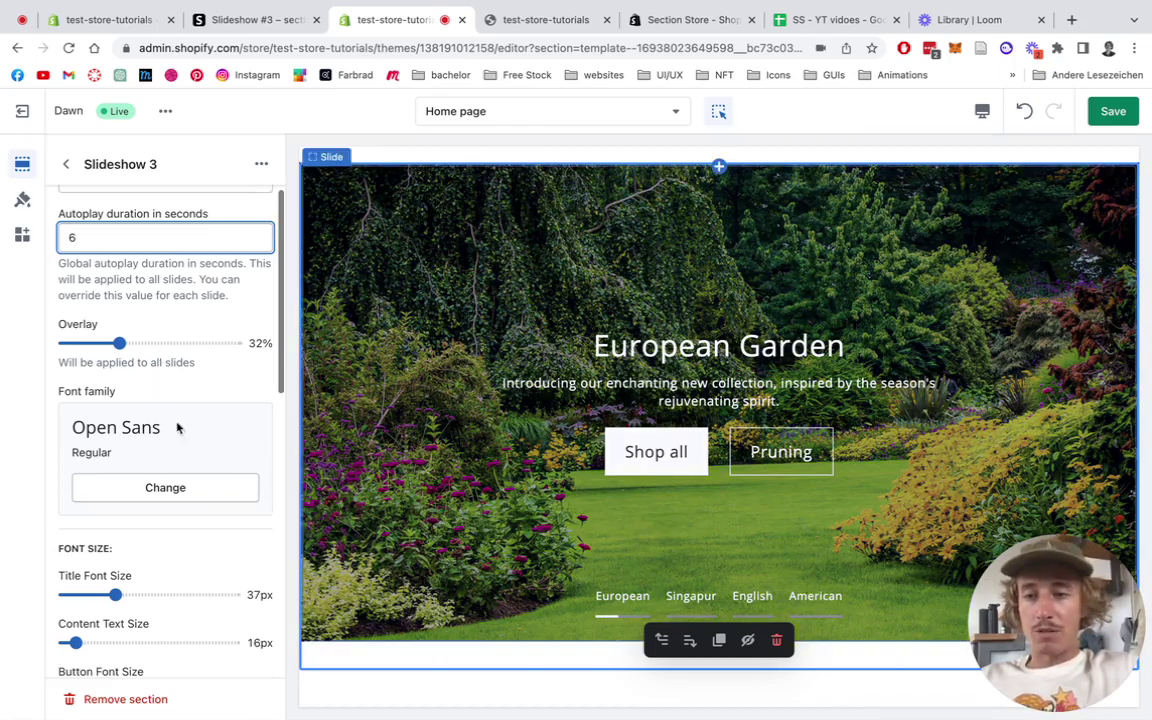
scroll(207, 412, down, 3)
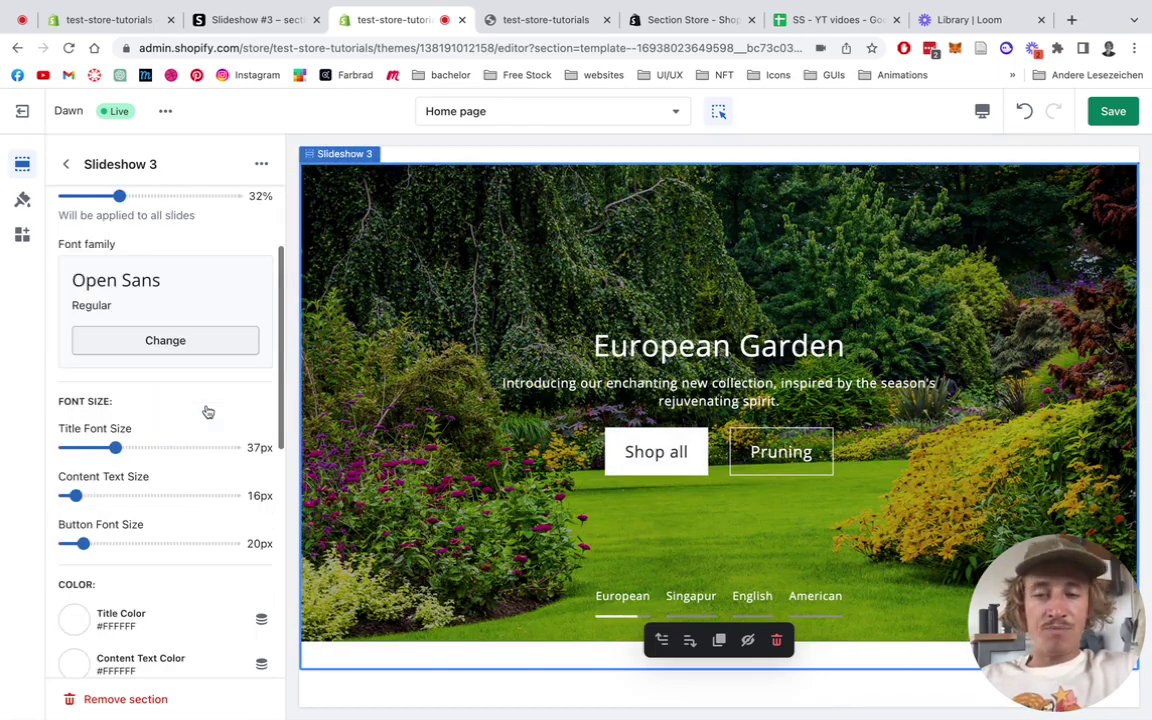
scroll(155, 398, down, 2)
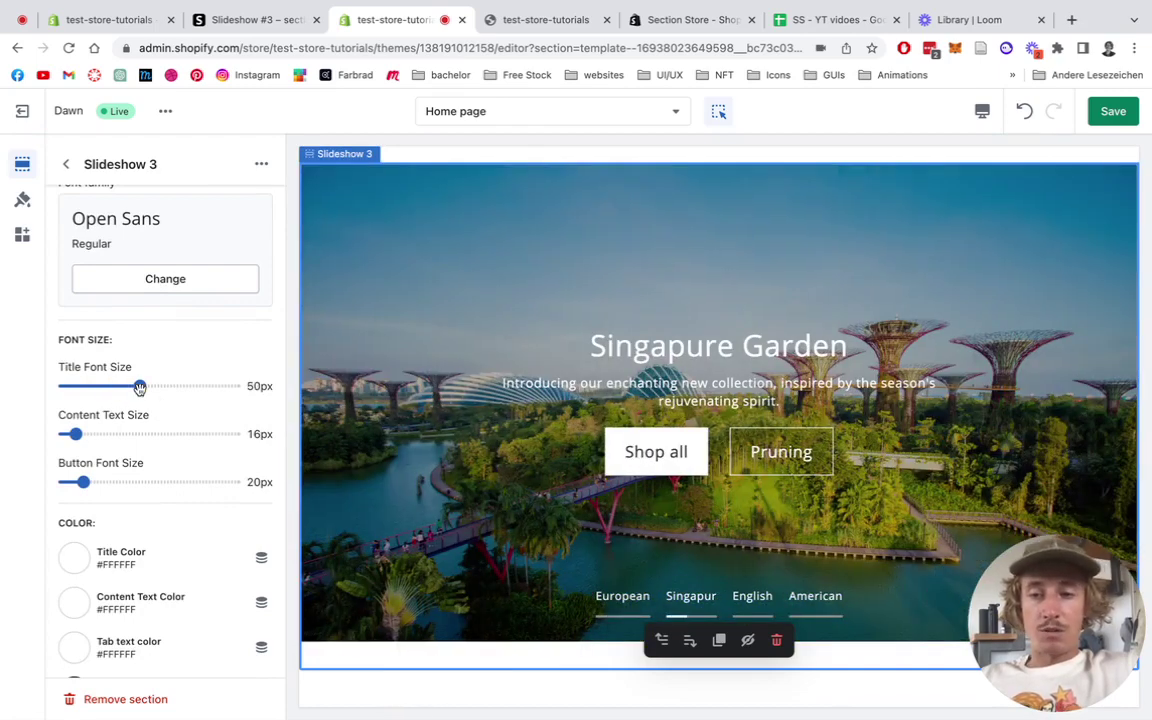
click(140, 386)
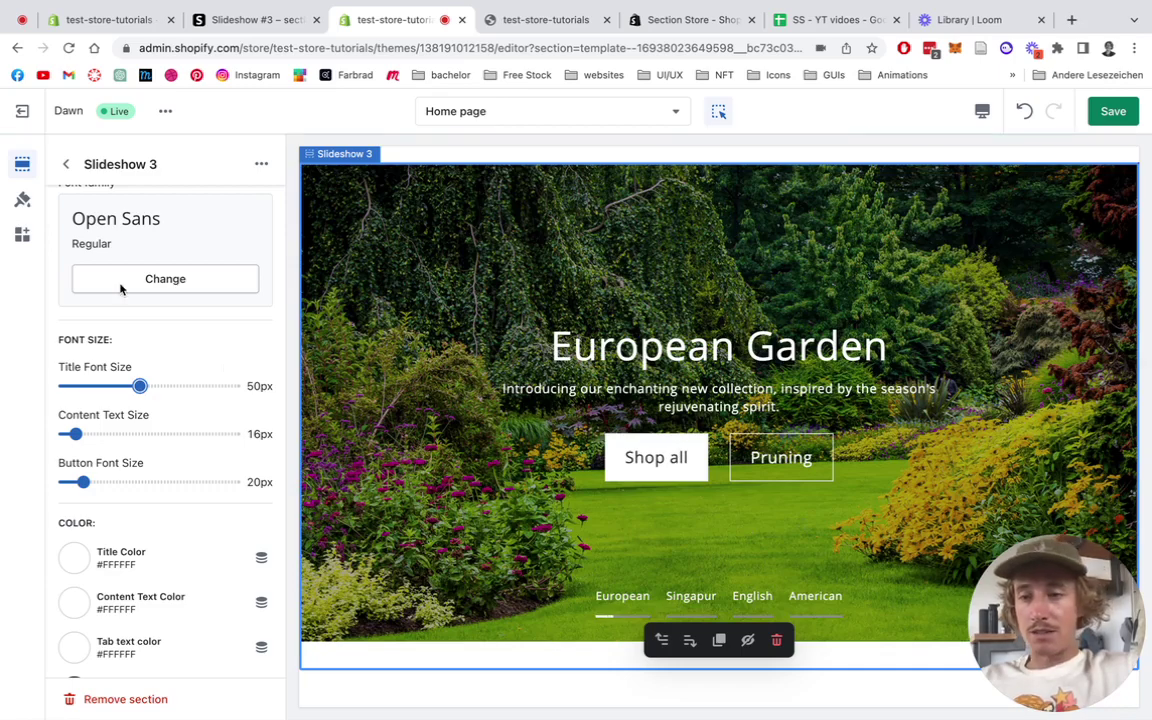
- Change the slideshow section's font family to Abril Fatface
click(168, 279)
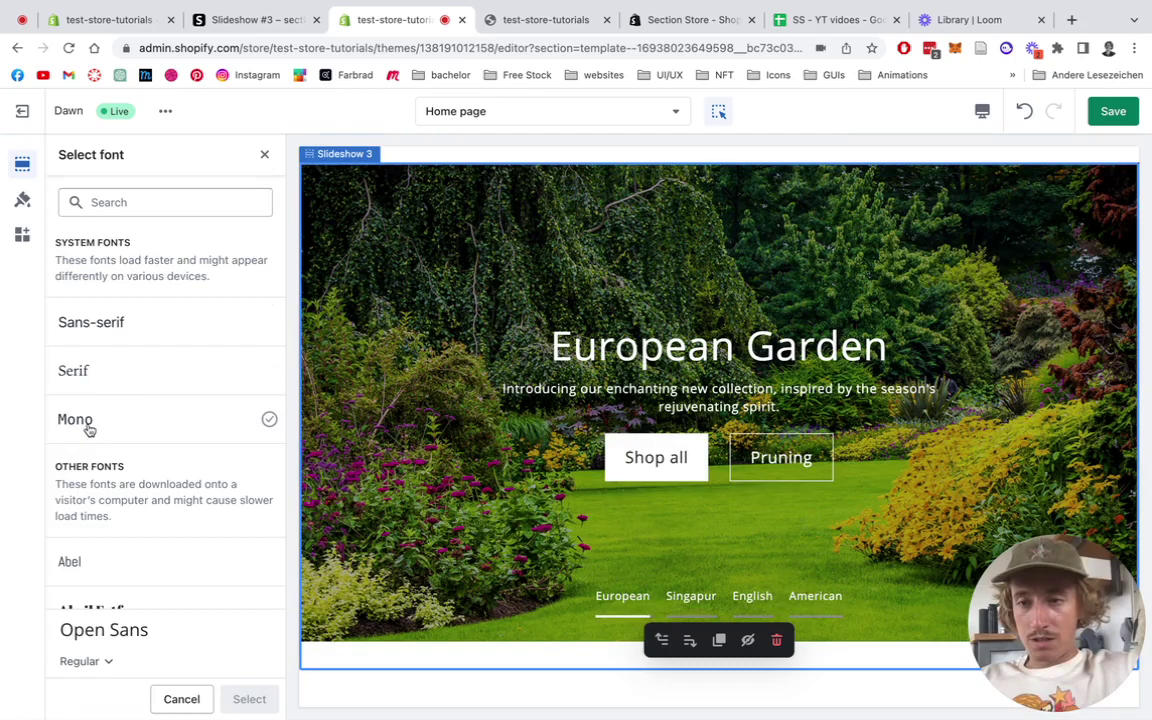
scroll(120, 390, down, 2)
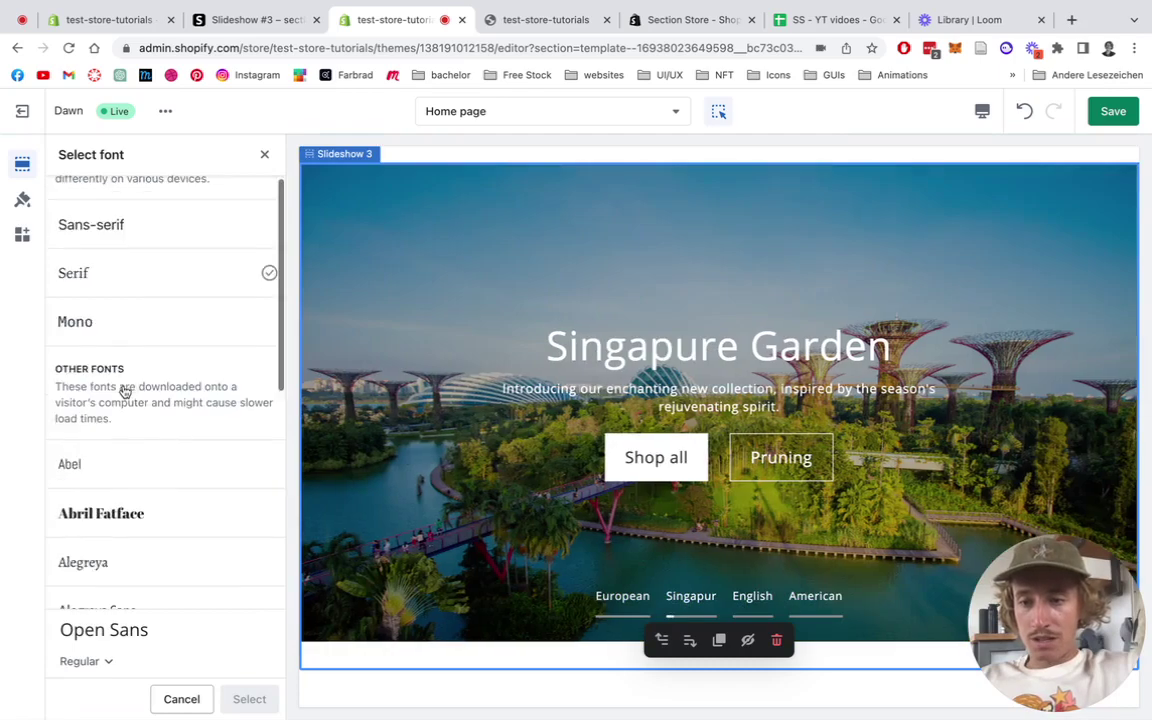
click(118, 515)
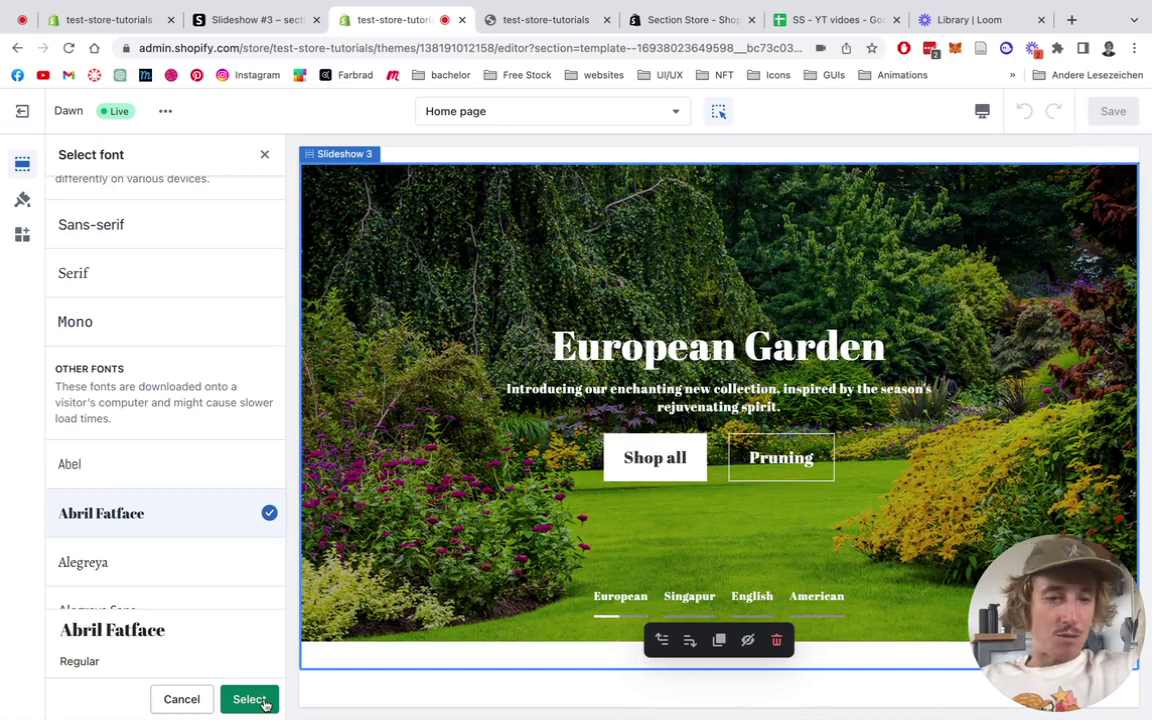
click(250, 699)
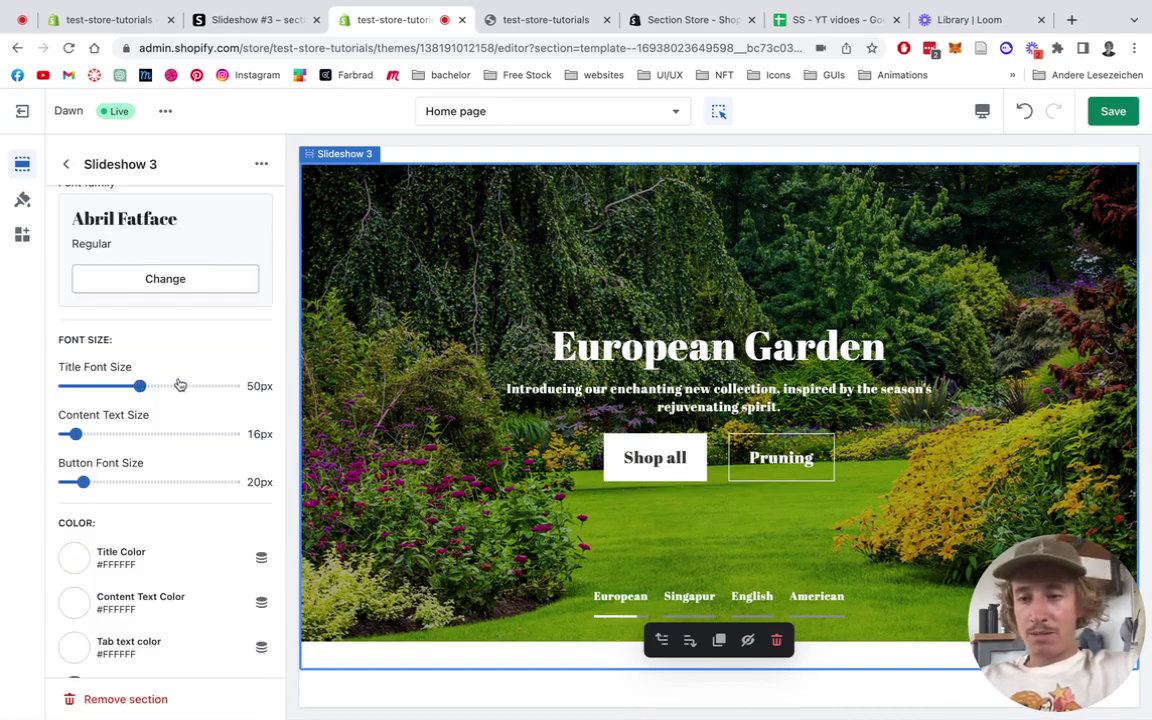
- Set the slideshow's Button 1 text color to the dark green #058538
scroll(180, 385, down, 5)
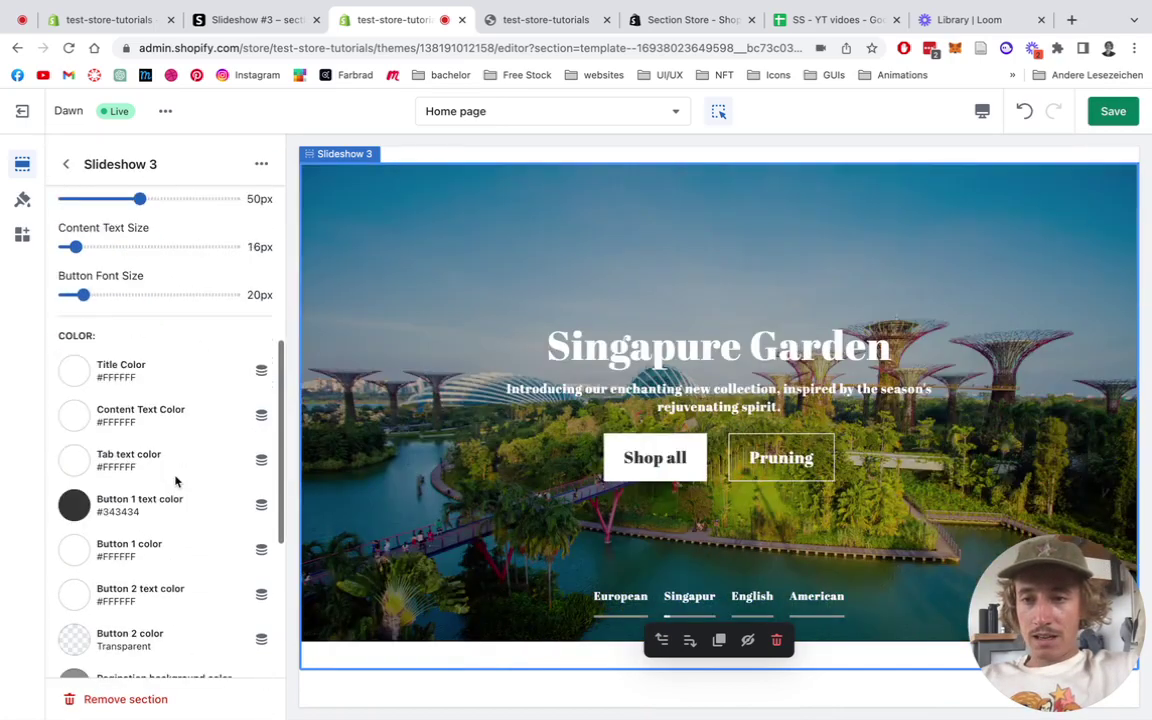
scroll(175, 482, down, 2)
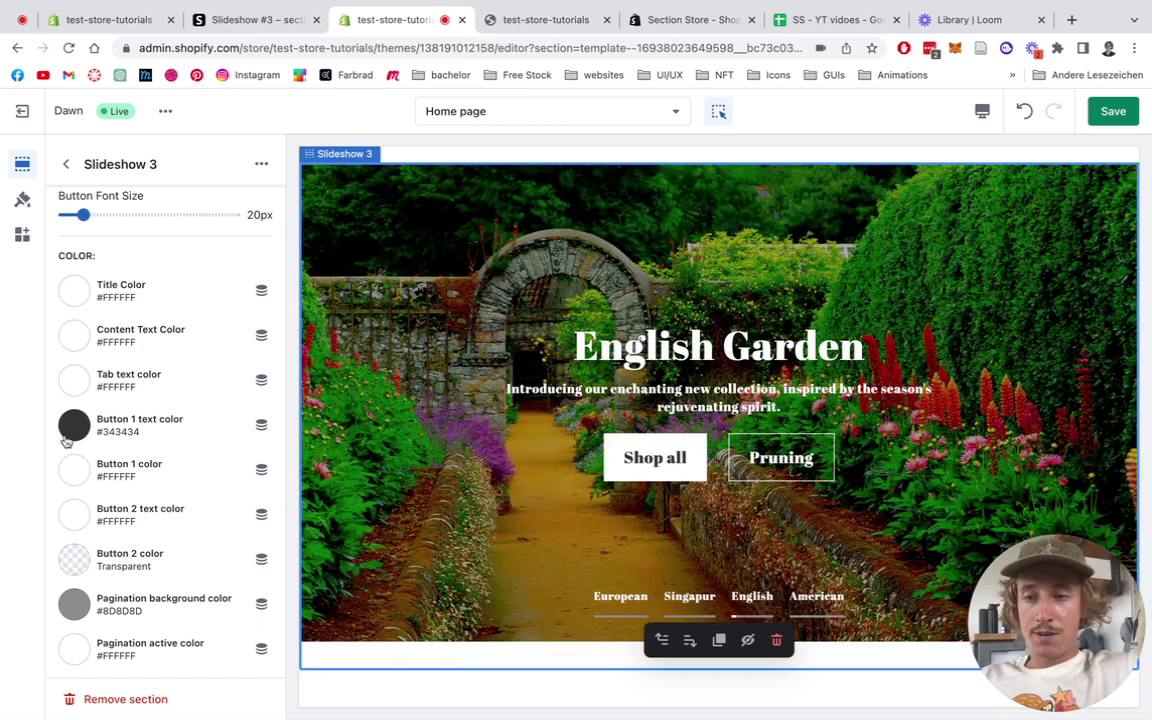
click(74, 425)
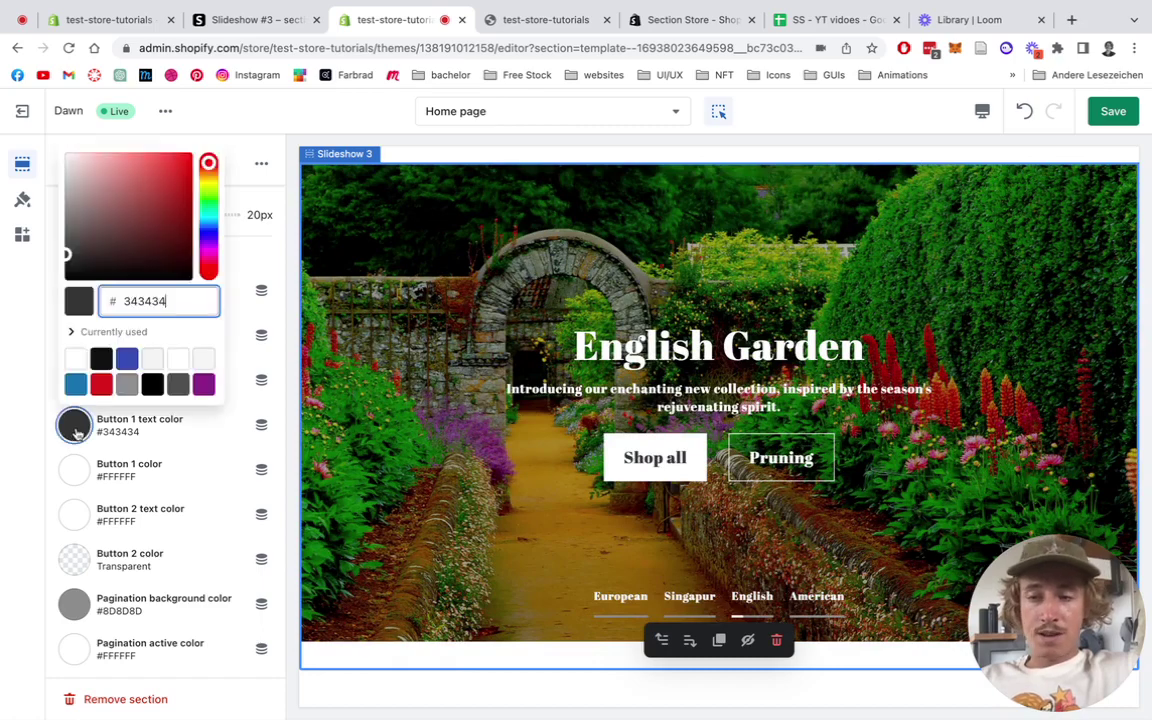
click(209, 209)
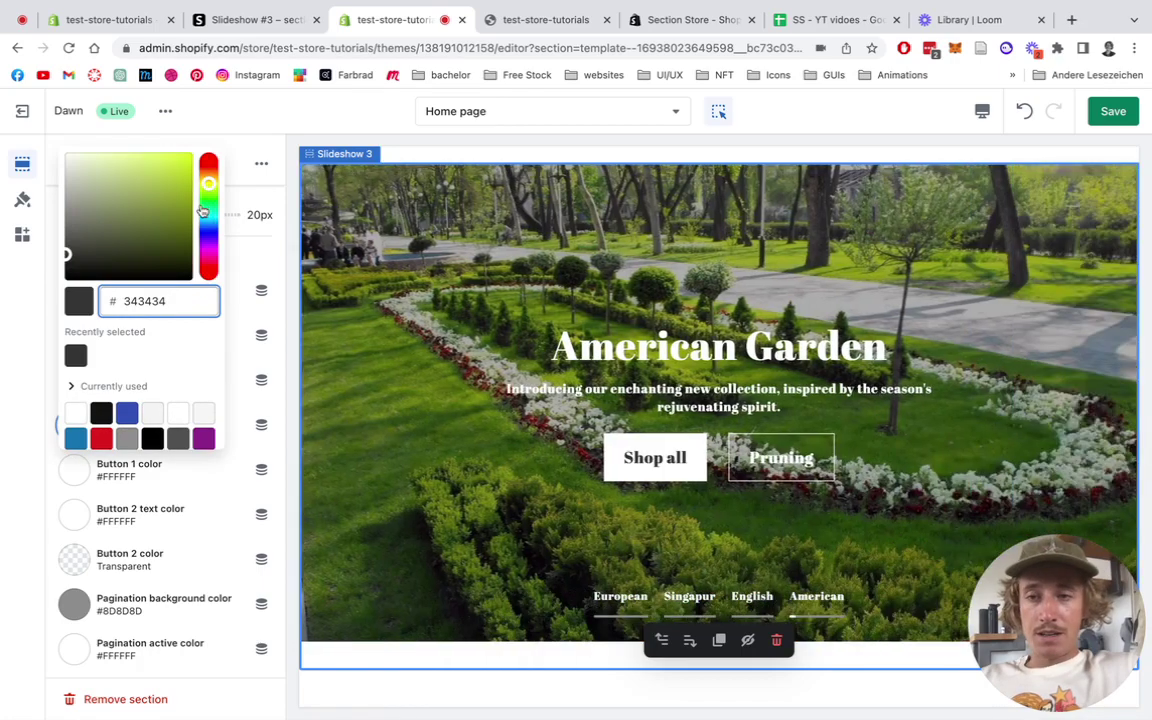
click(204, 208)
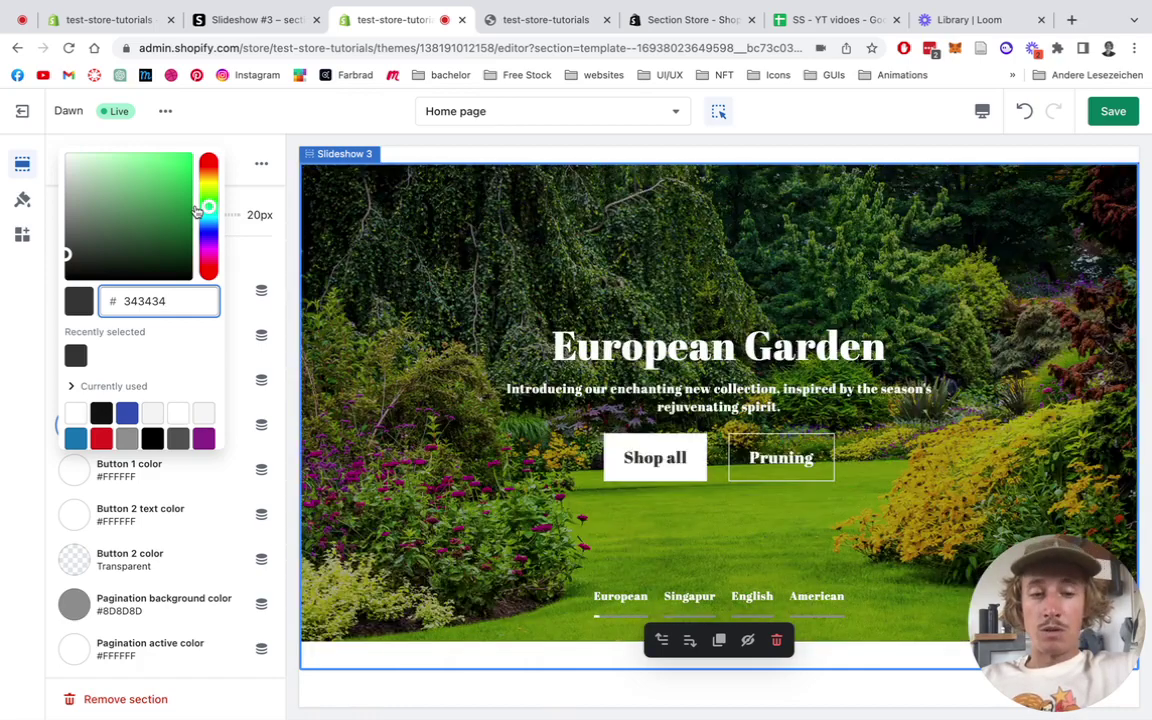
click(172, 160)
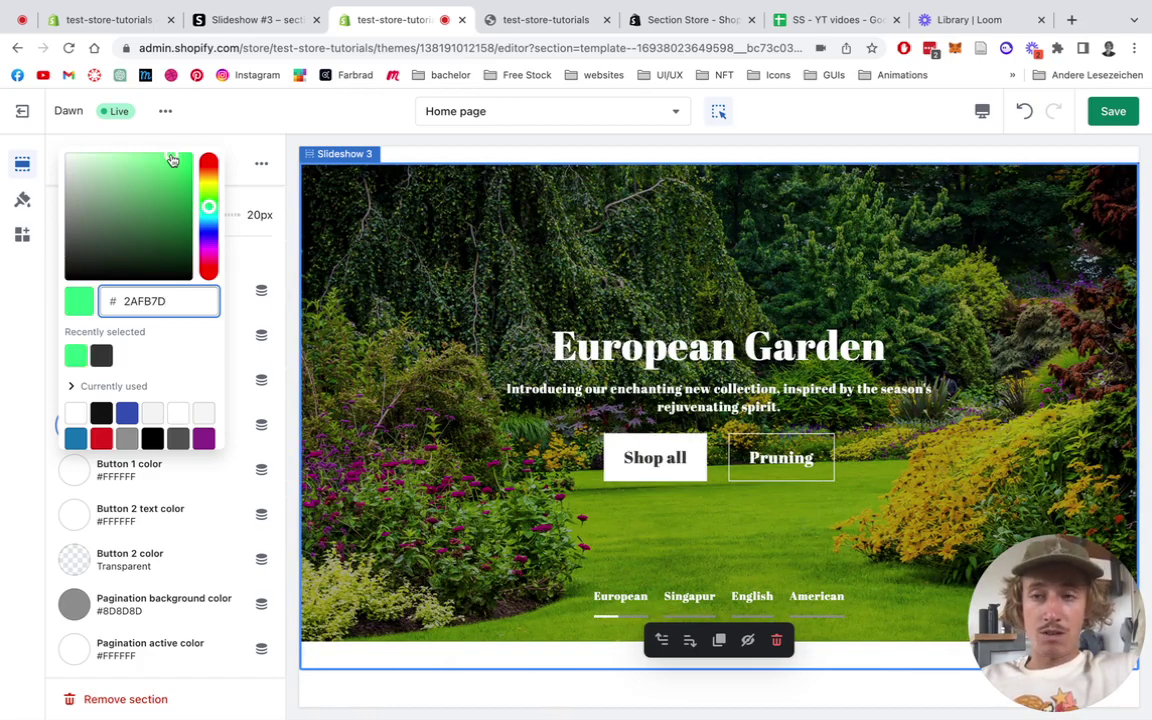
drag(185, 160, 191, 155)
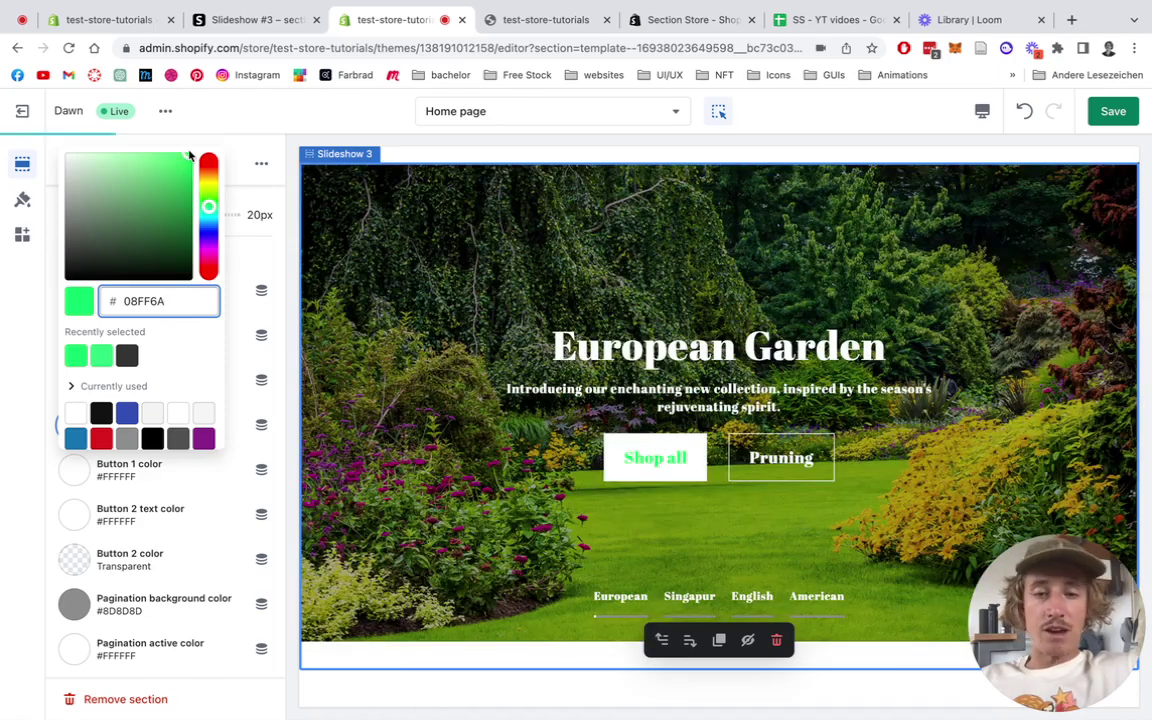
click(181, 214)
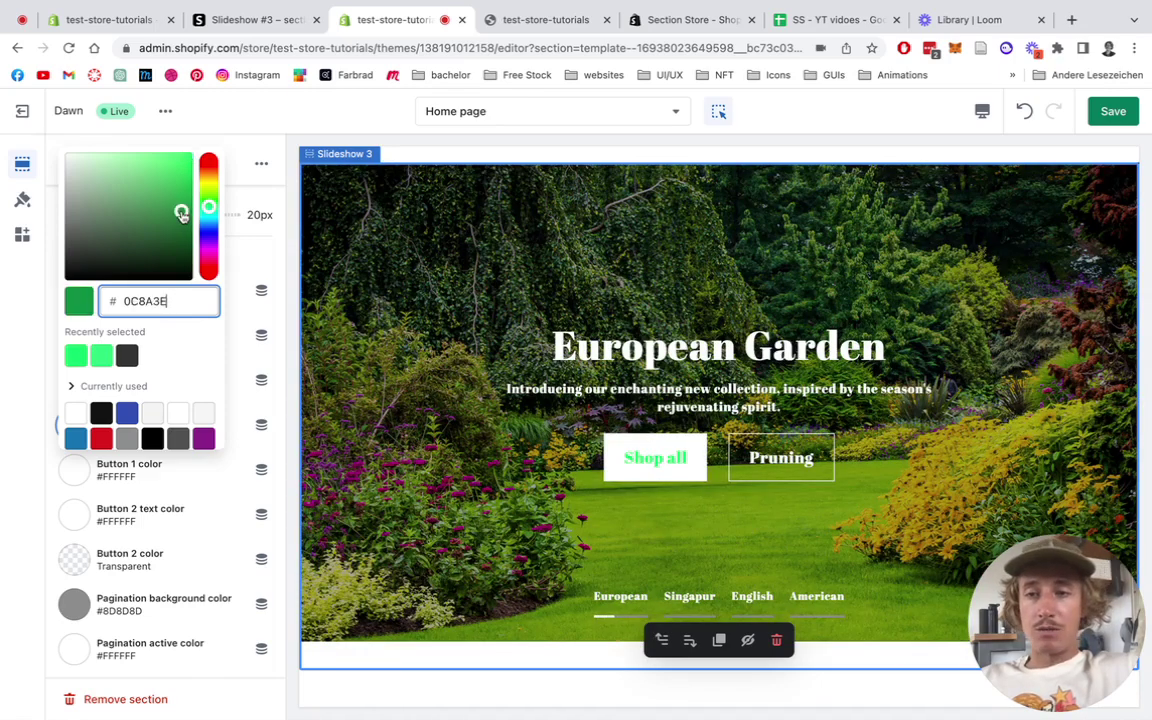
drag(187, 216, 190, 218)
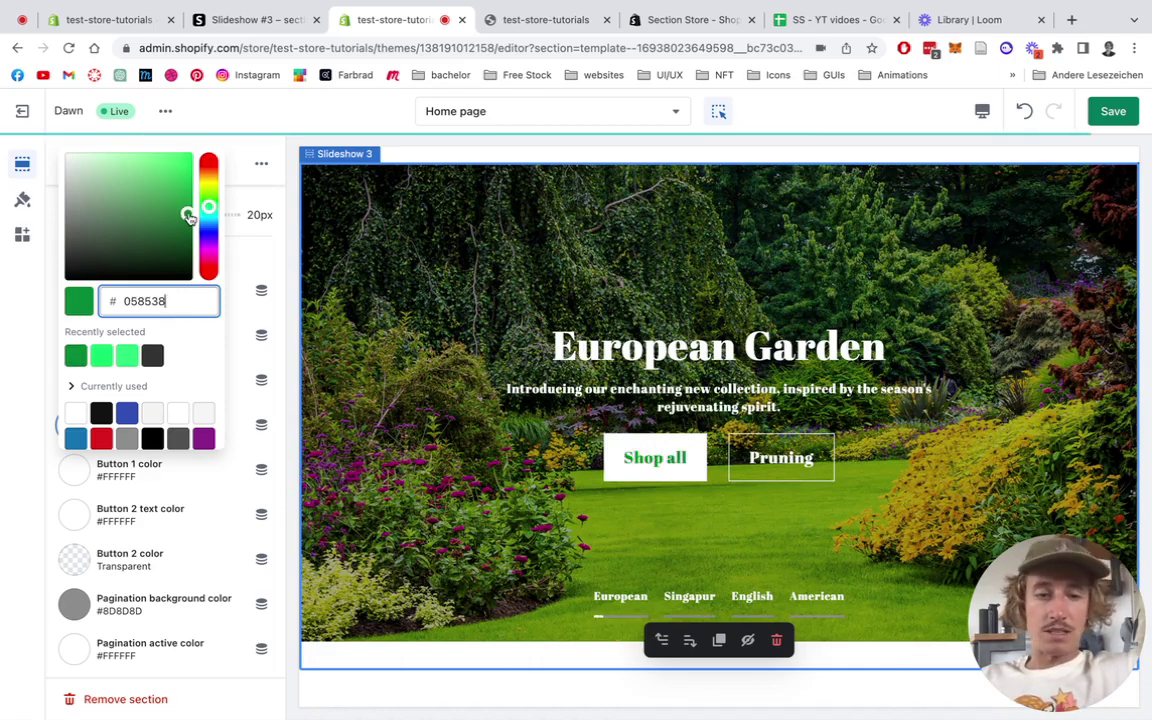
click(276, 147)
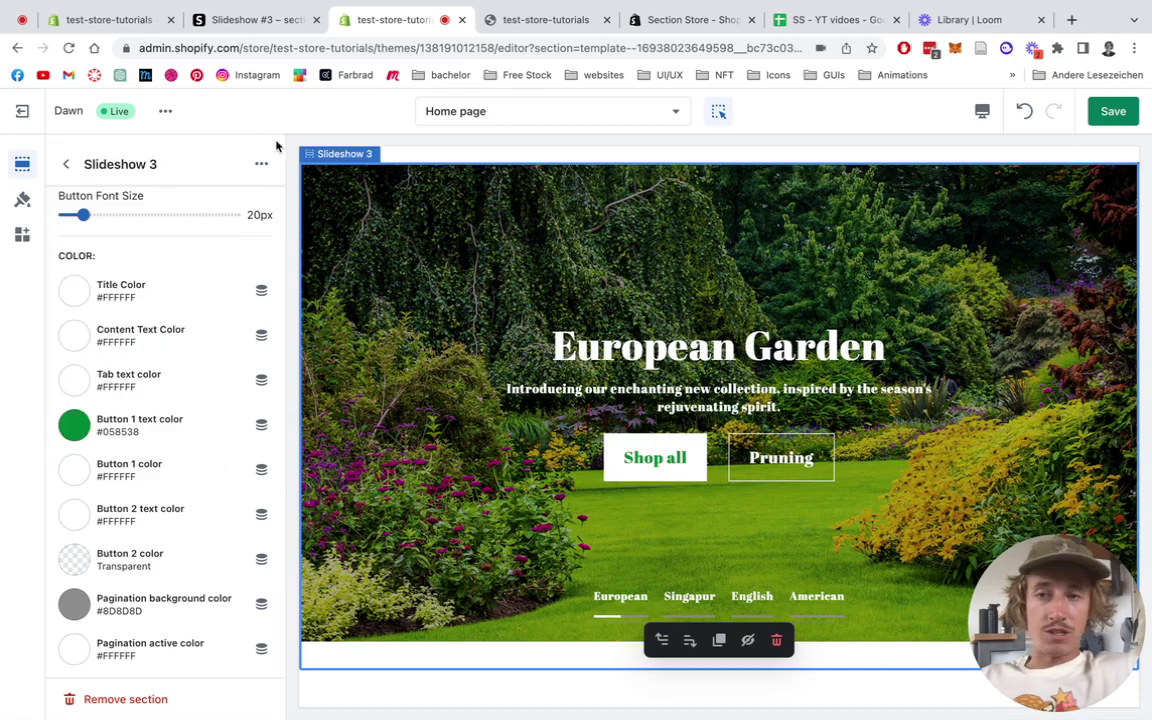
- Set the top padding of the visible Slideshow 3 section to 24px and save the theme
click(67, 170)
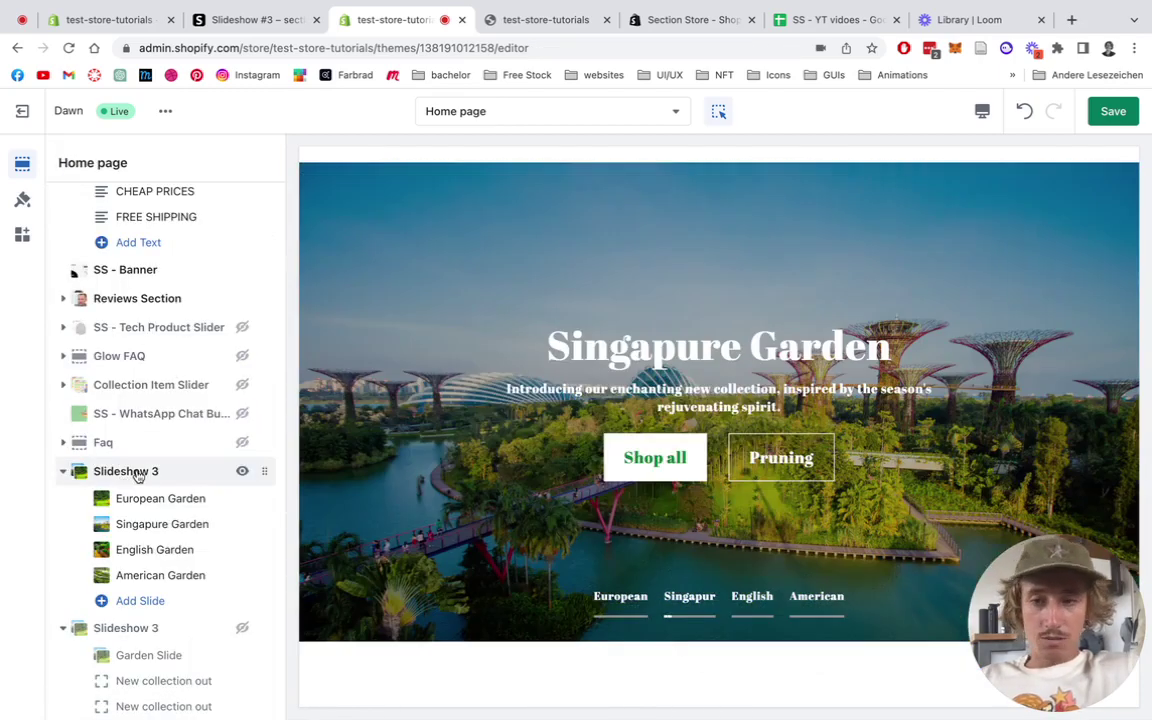
click(125, 472)
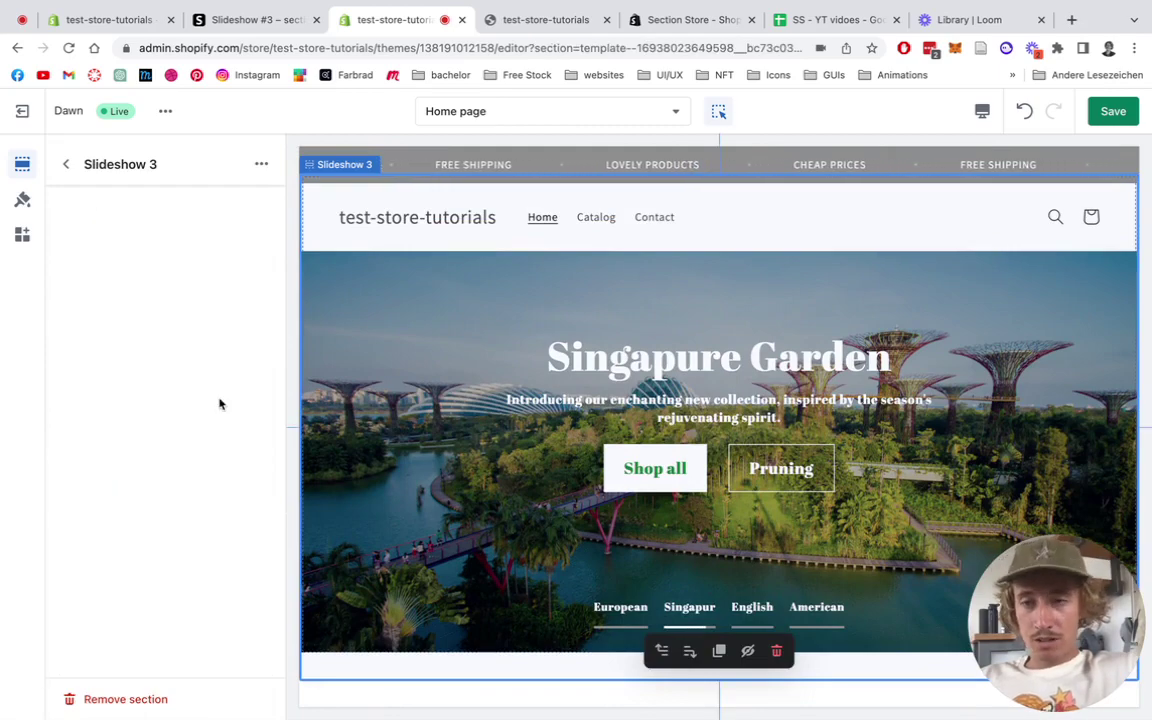
scroll(220, 403, down, 2)
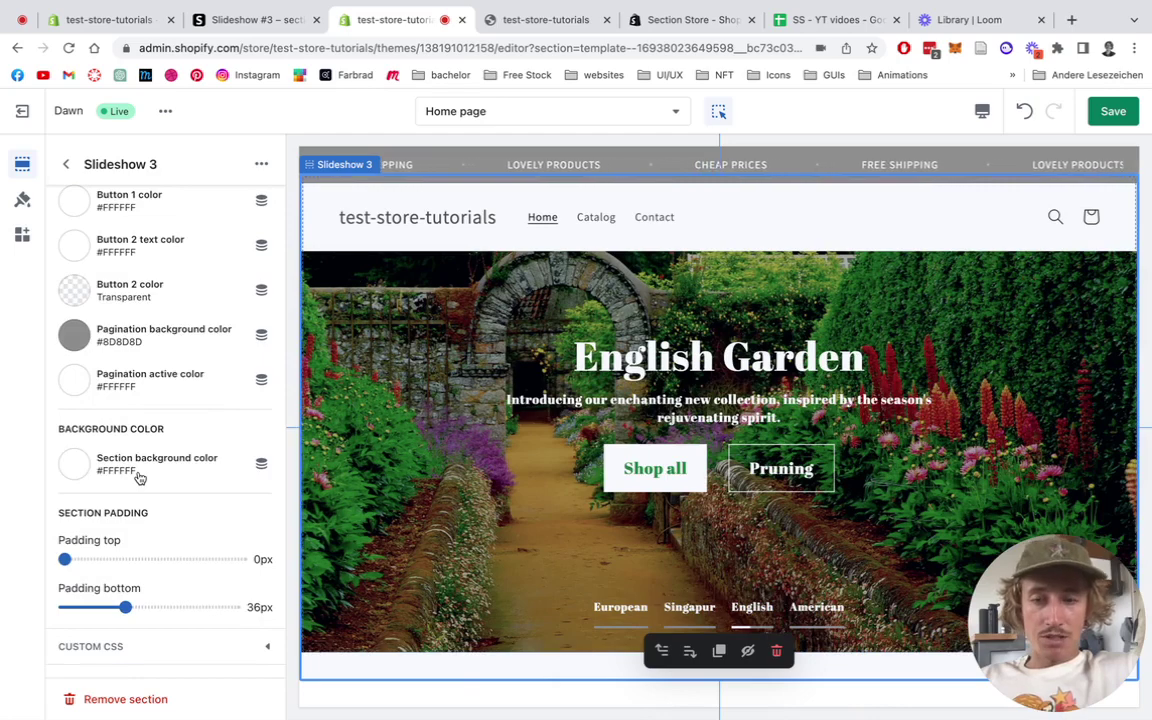
click(66, 558)
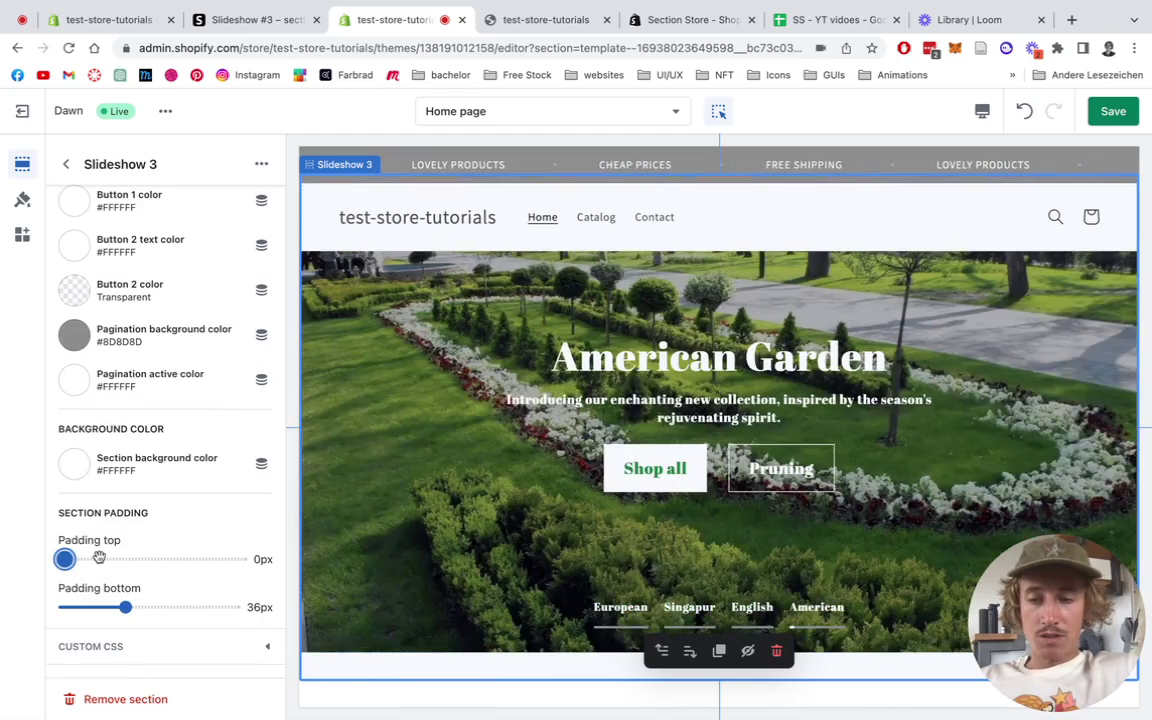
click(108, 558)
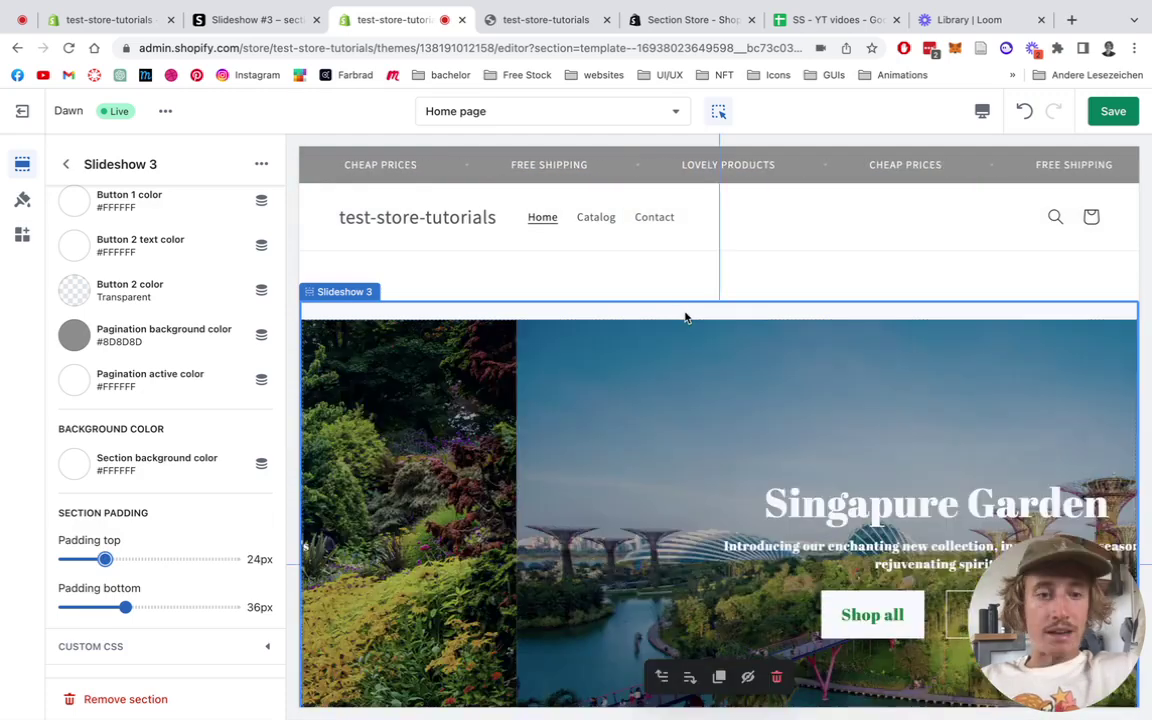
click(1114, 112)
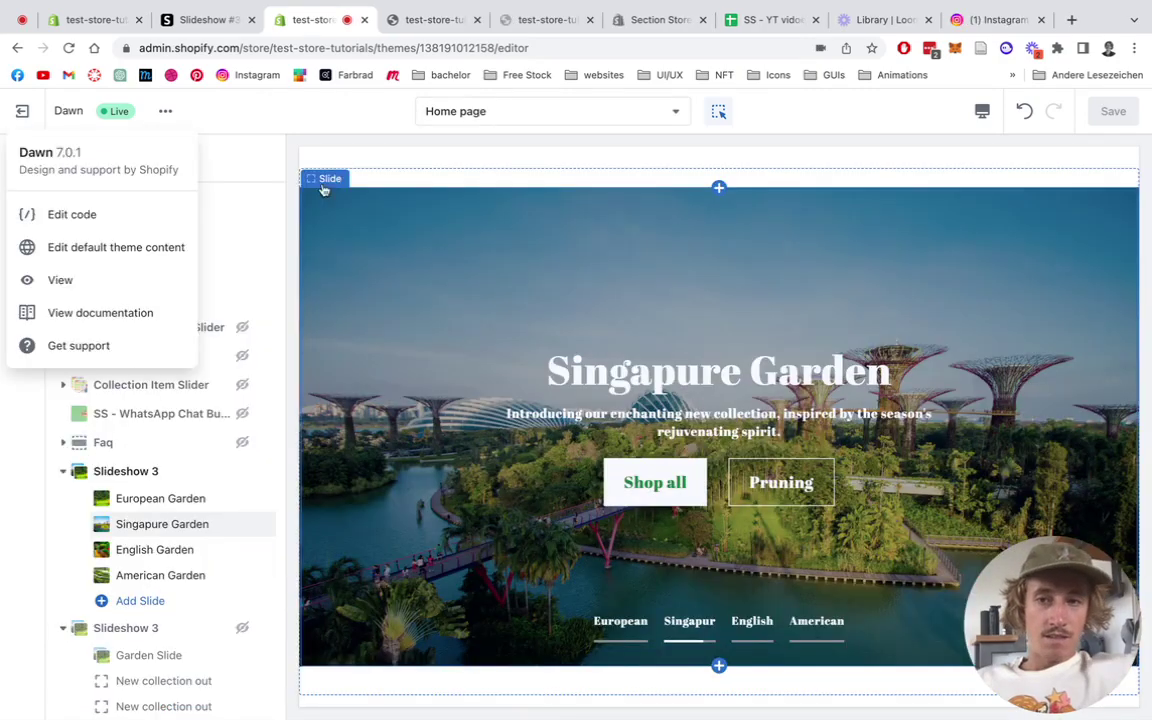
- Switch to the published store's home page and view the slideshow section there
click(290, 154)
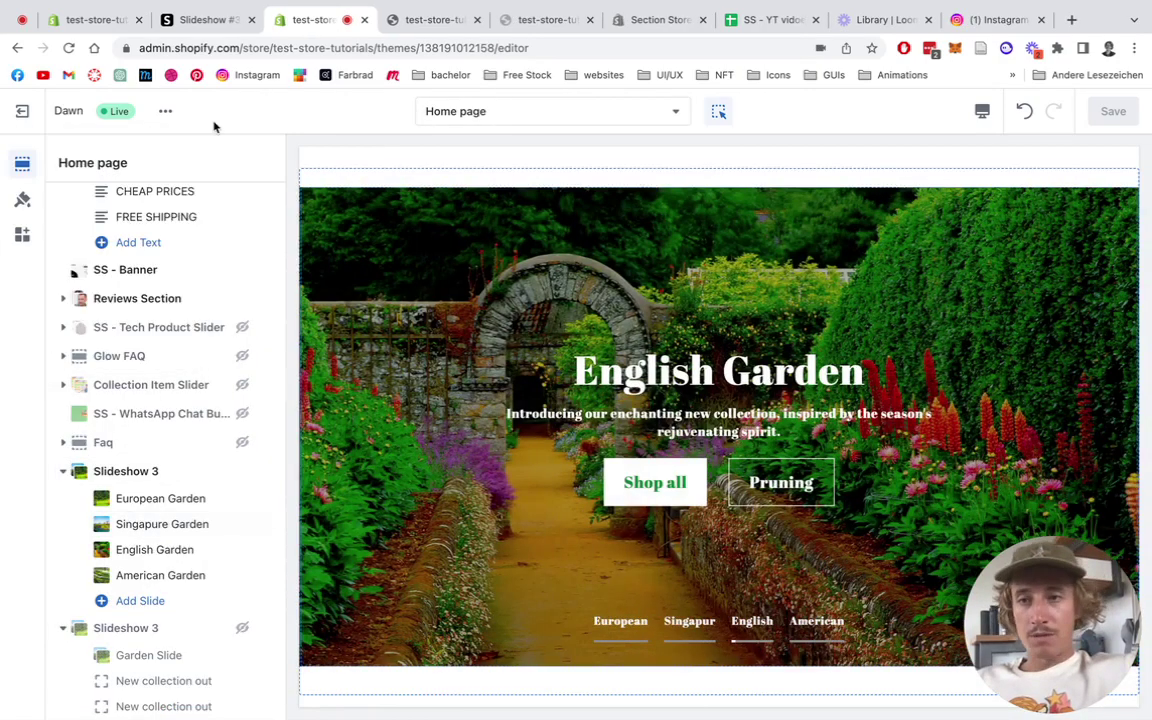
click(167, 111)
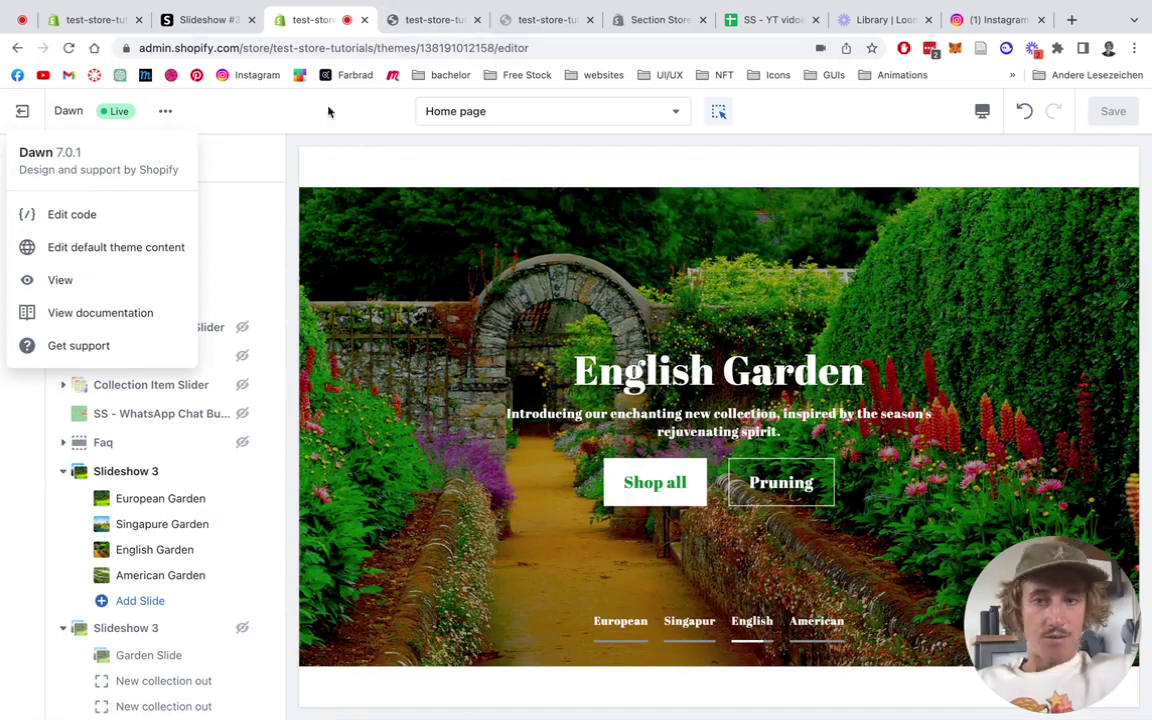
click(291, 116)
click(447, 17)
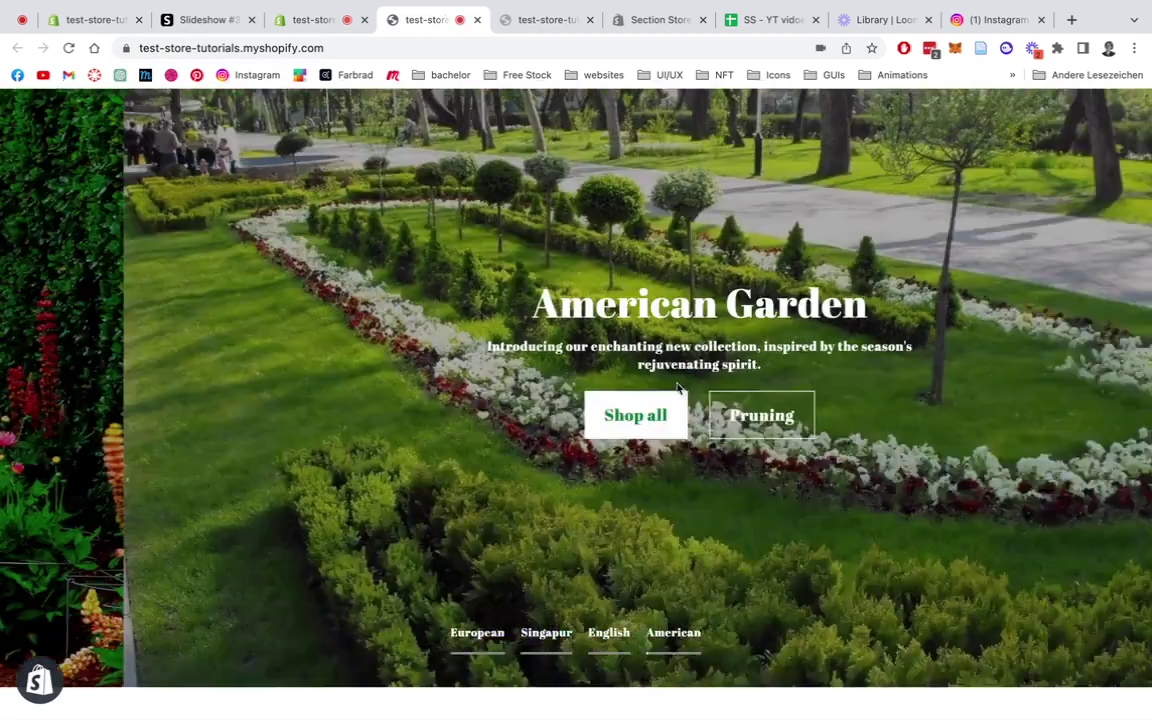
scroll(677, 390, up, 2)
scroll(677, 390, down, 1)
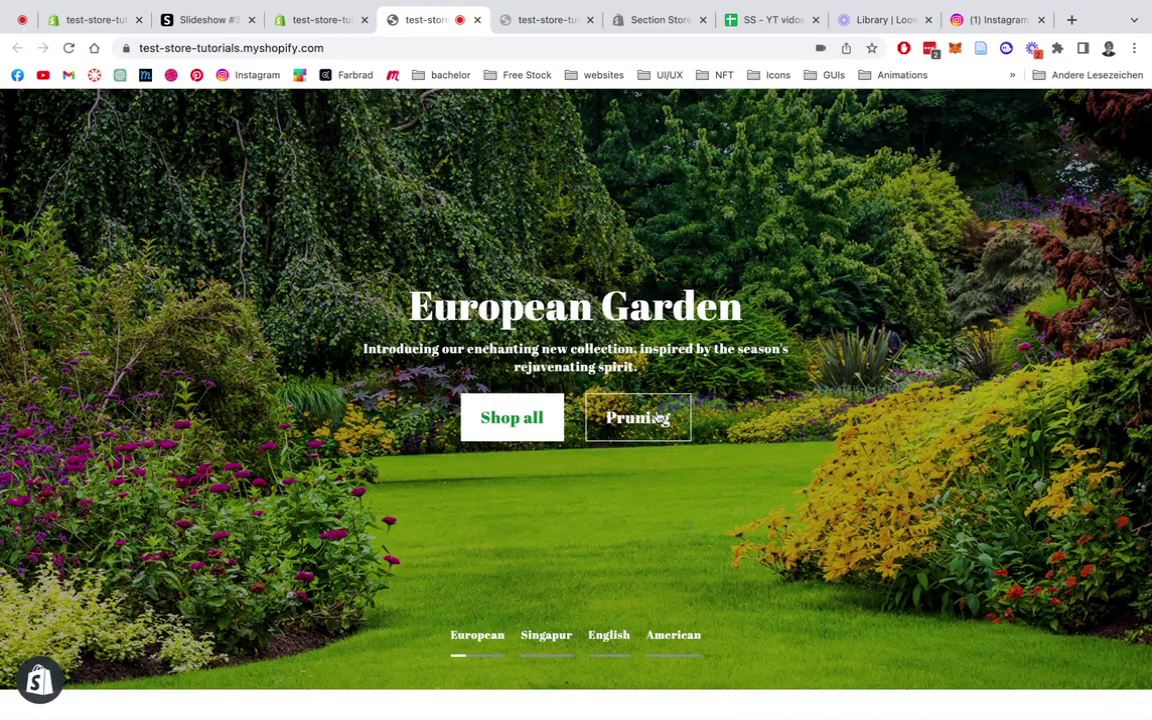
- Test the live slideshow's tab navigation by switching between the European, Singapur, English and American slides
click(546, 640)
click(608, 640)
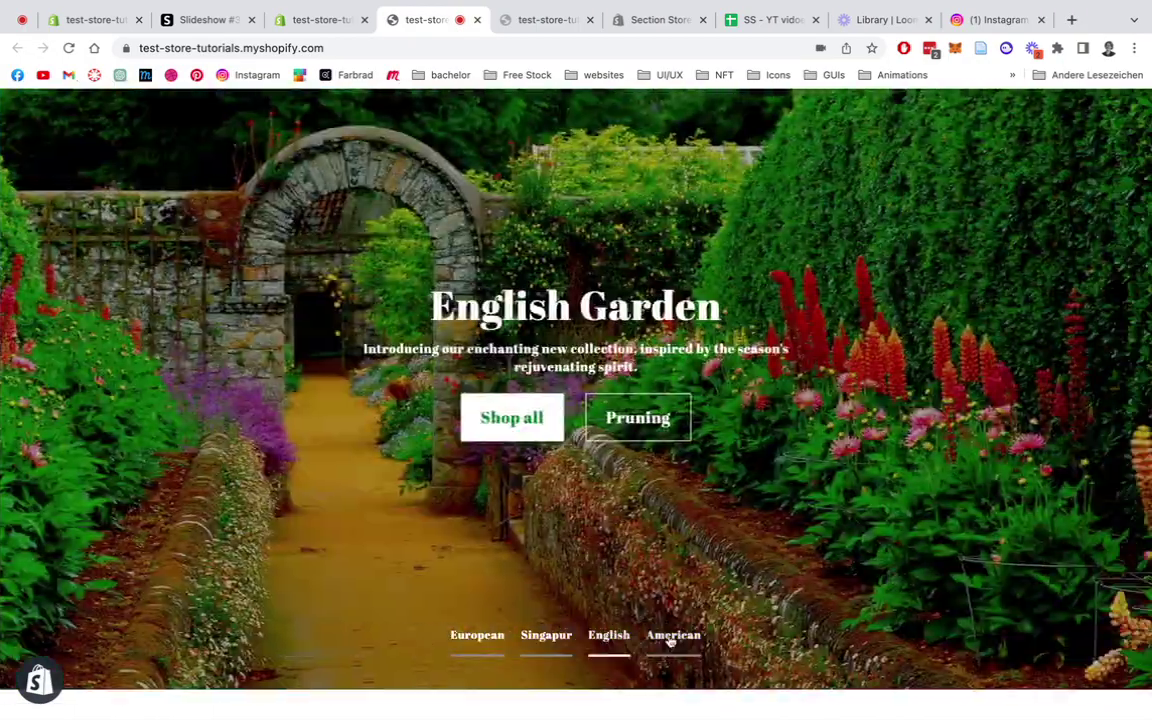
click(673, 640)
click(546, 640)
click(478, 637)
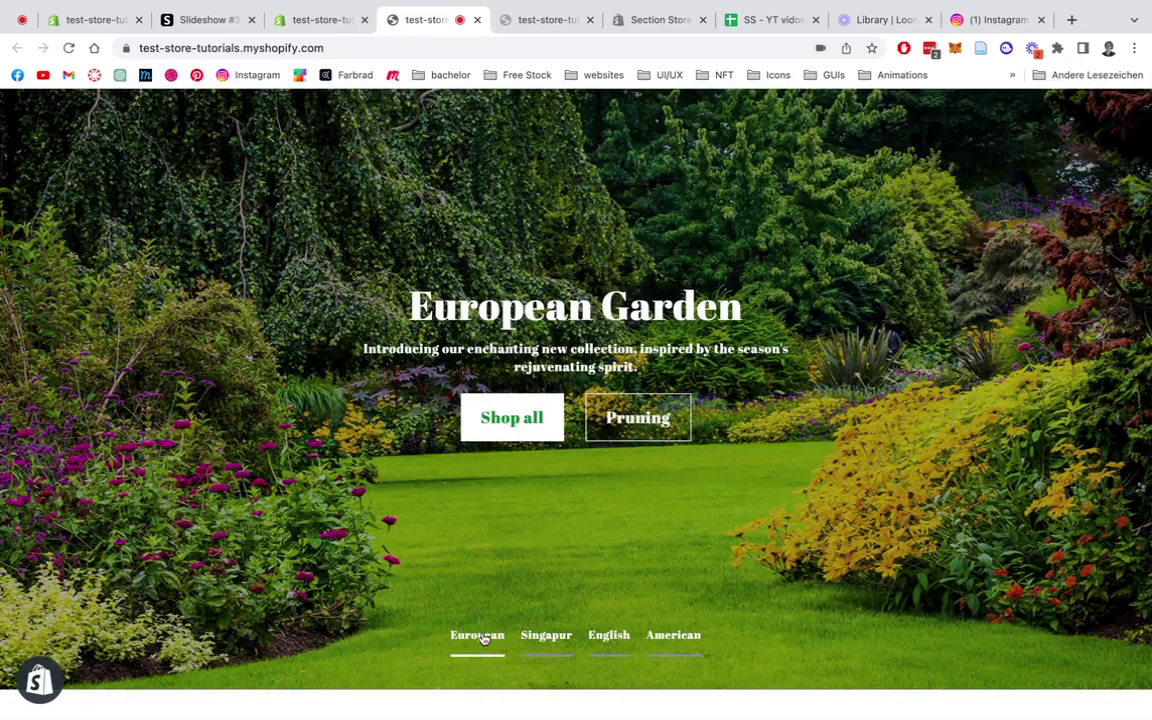
click(540, 640)
click(611, 640)
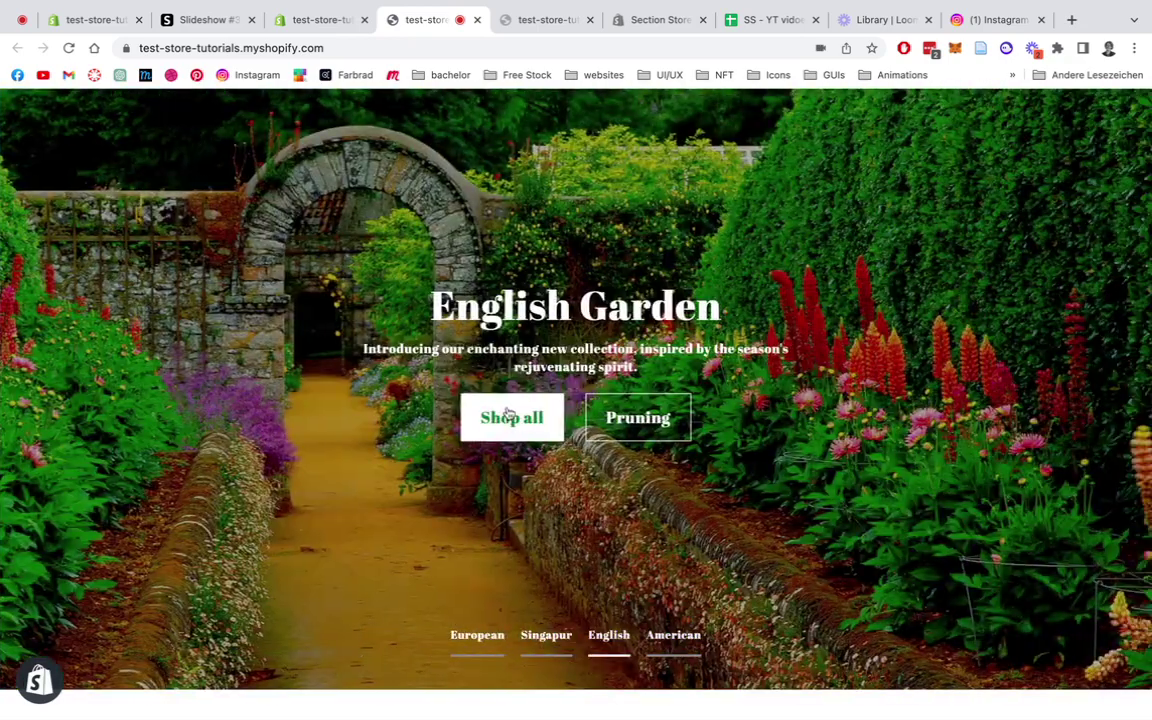
- Follow the live slideshow's Shop all link and look through the store's Collections page
click(478, 638)
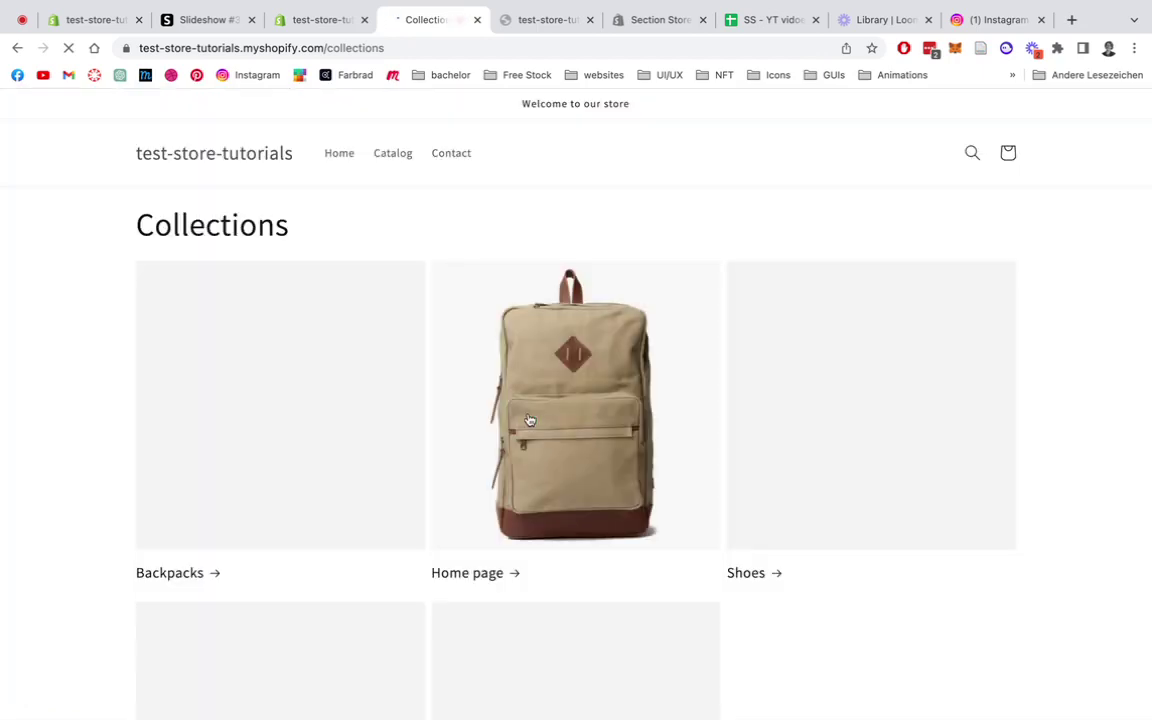
scroll(854, 360, down, 6)
scroll(854, 360, up, 6)
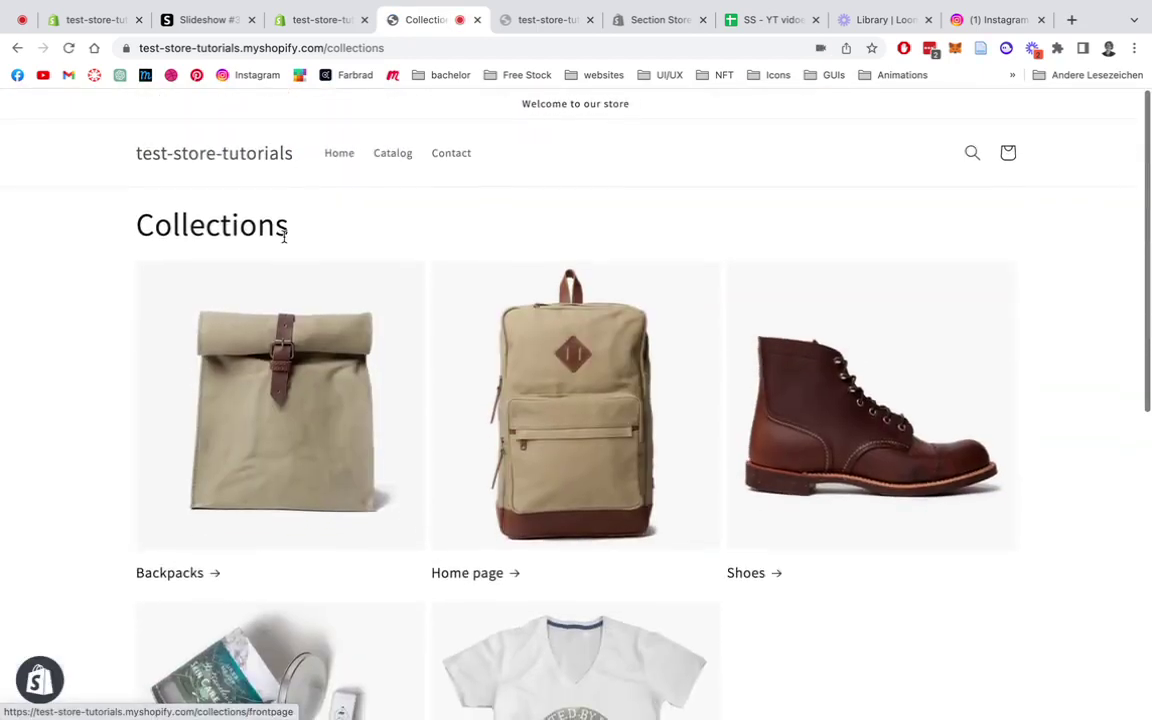
- Return to the store's home page and follow the European Garden slide's Pruning link to view its collection page
click(258, 153)
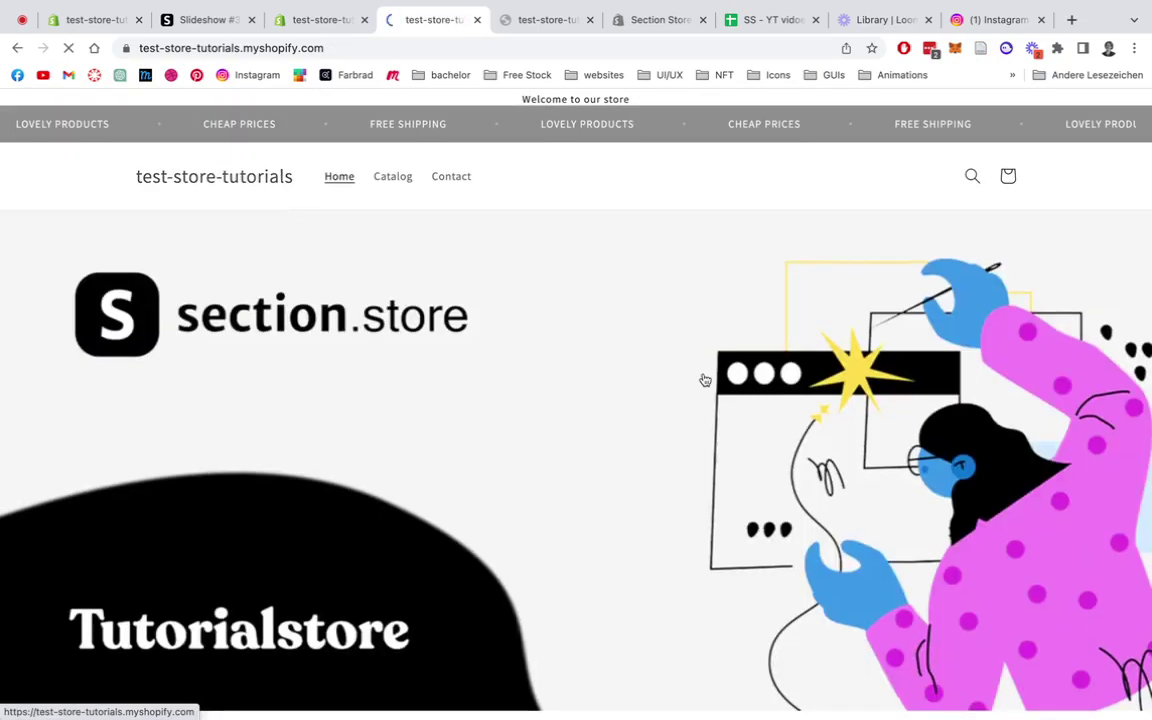
scroll(705, 380, down, 5)
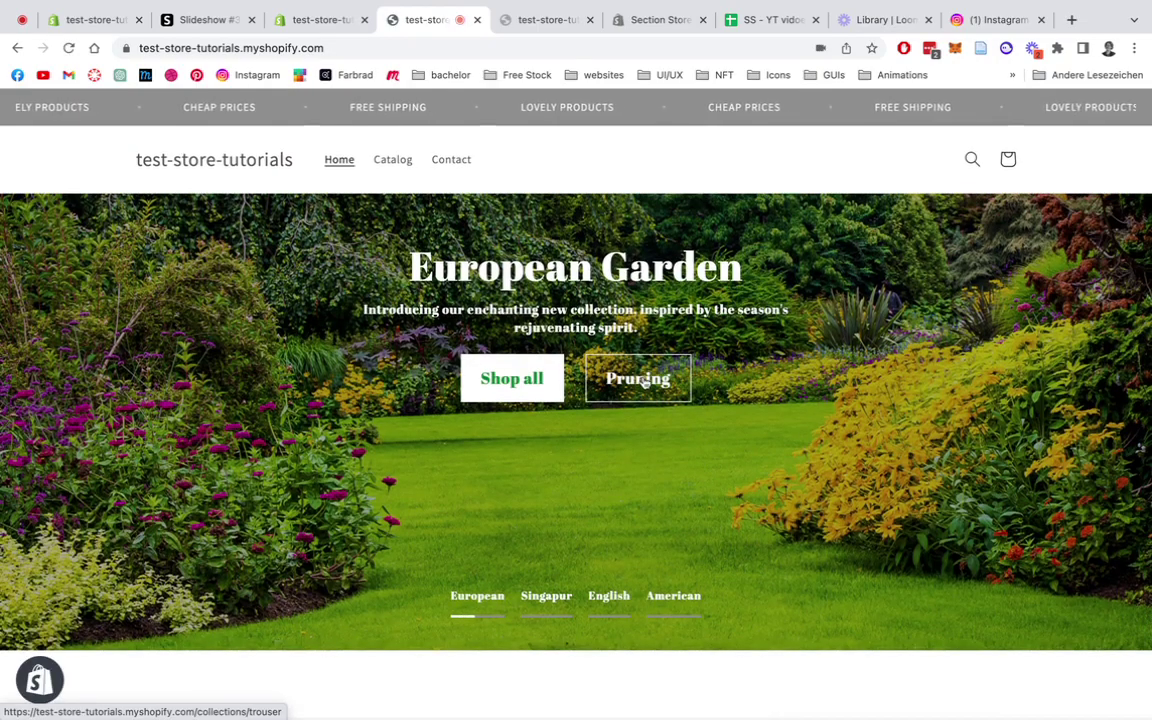
click(640, 379)
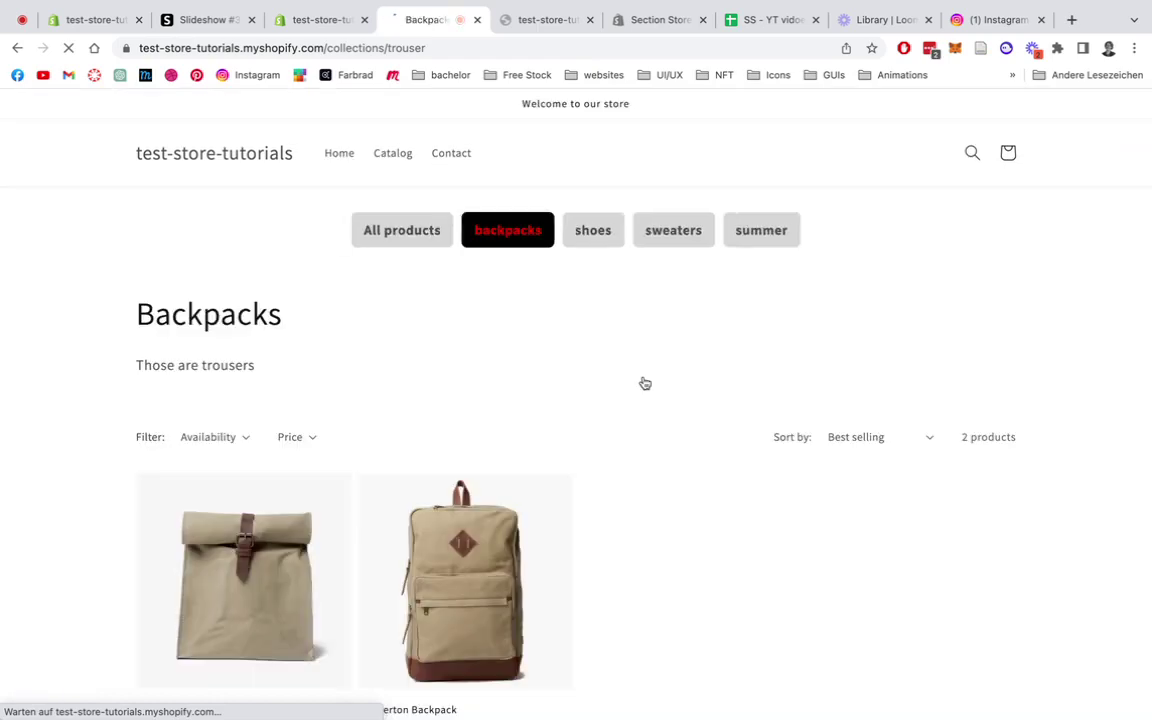
scroll(347, 501, down, 1)
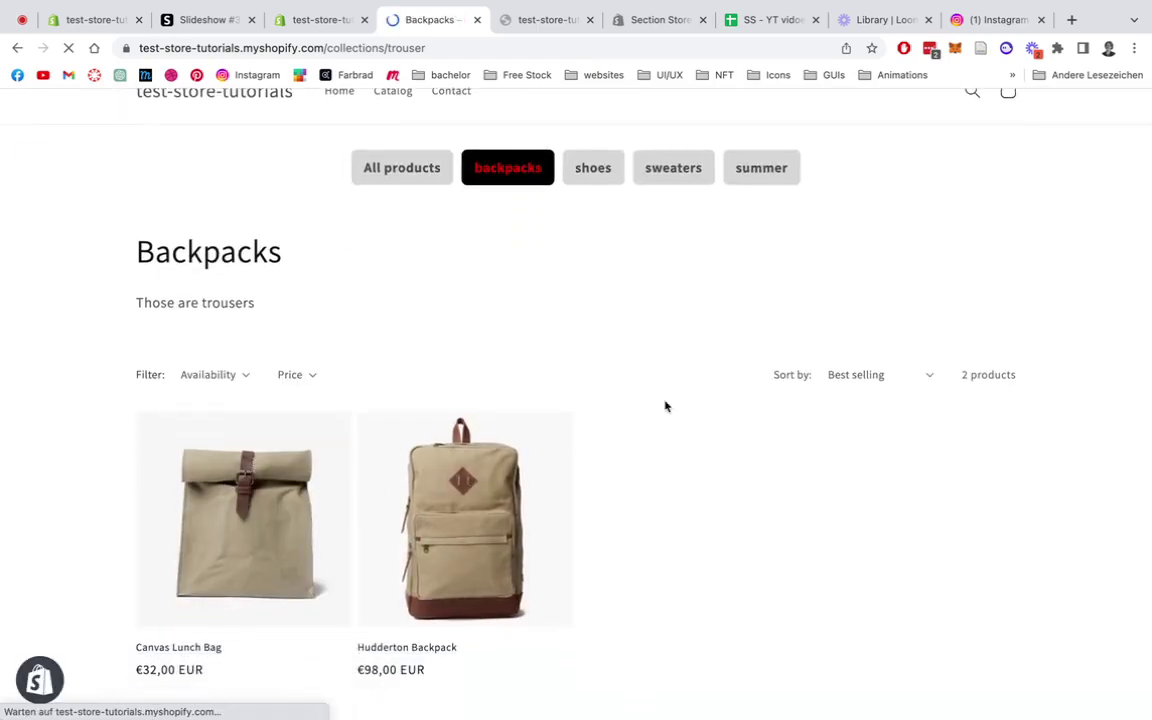
scroll(663, 404, up, 1)
- Go back to the store's home page and view the slideshow section there again
click(249, 157)
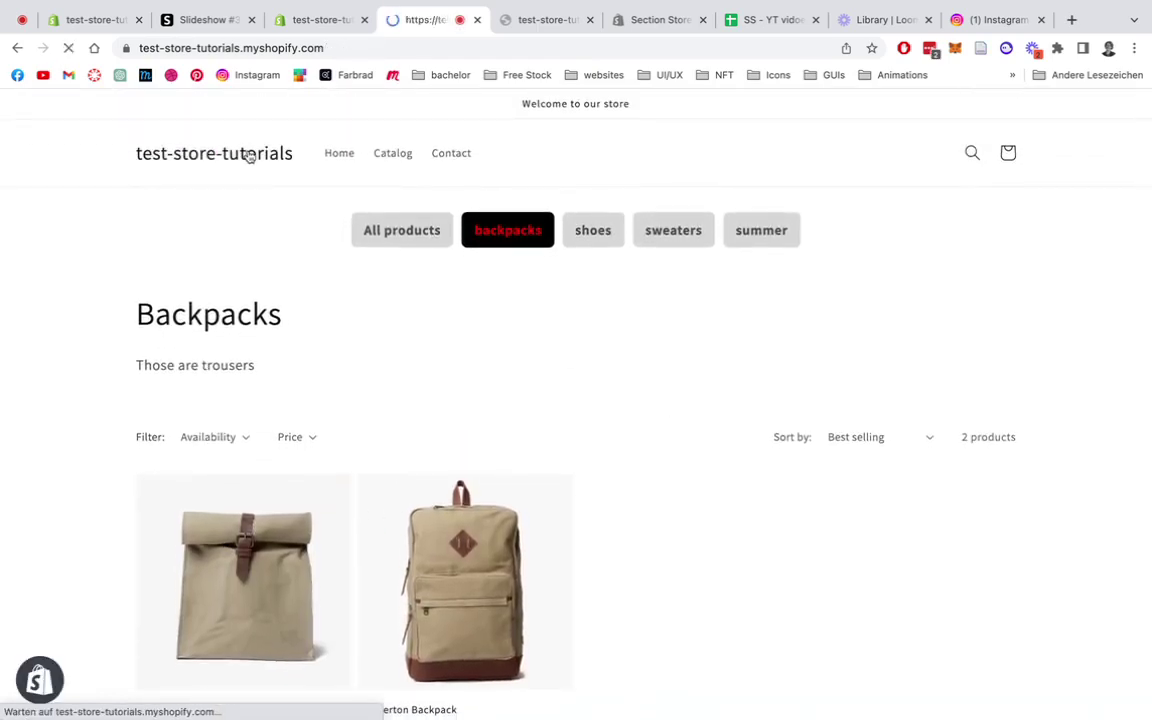
scroll(596, 313, down, 5)
scroll(596, 313, down, 5)
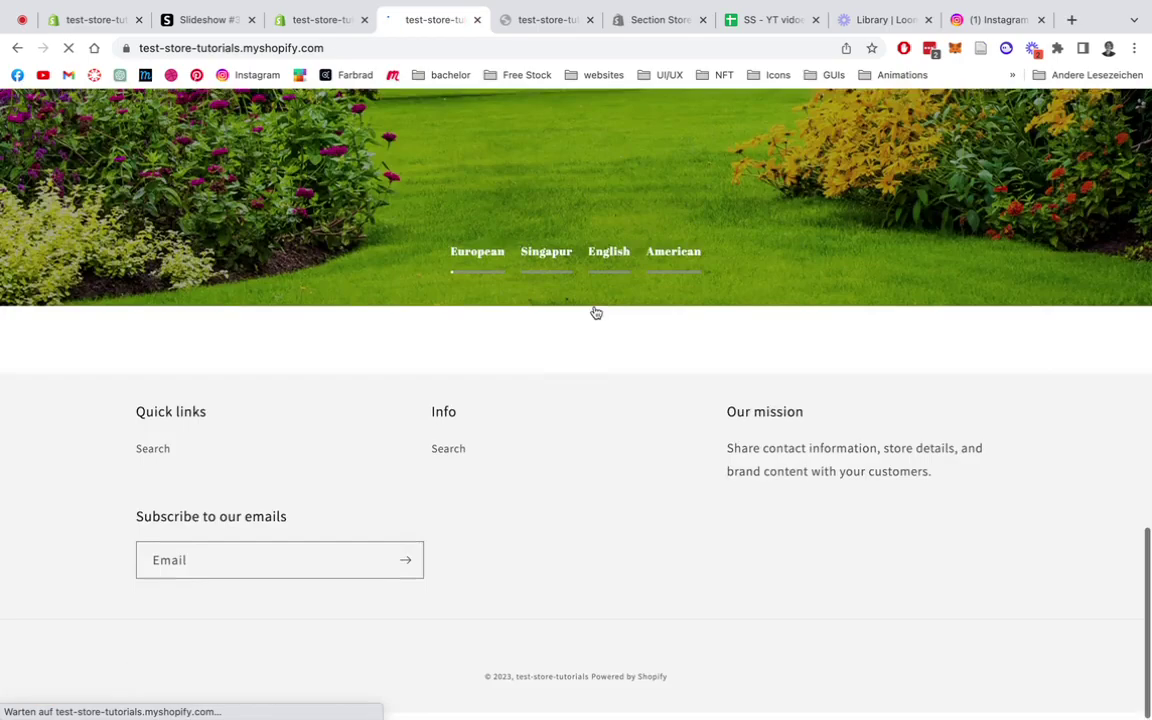
scroll(596, 313, up, 5)
scroll(596, 313, down, 2)
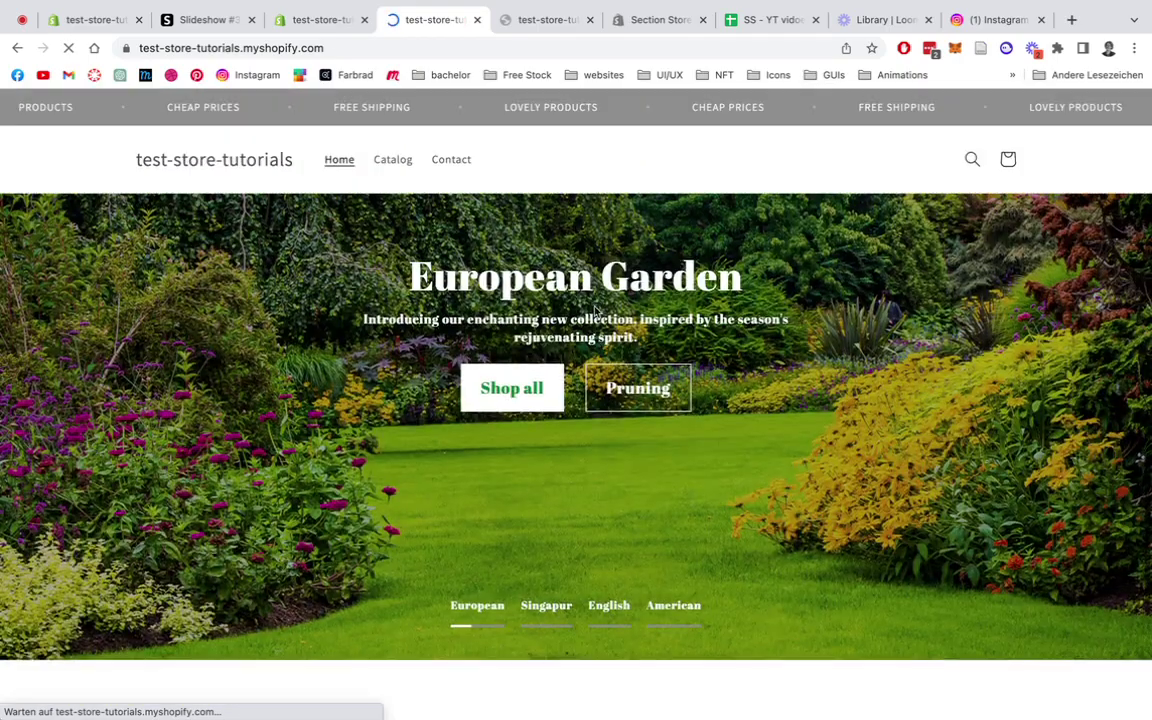